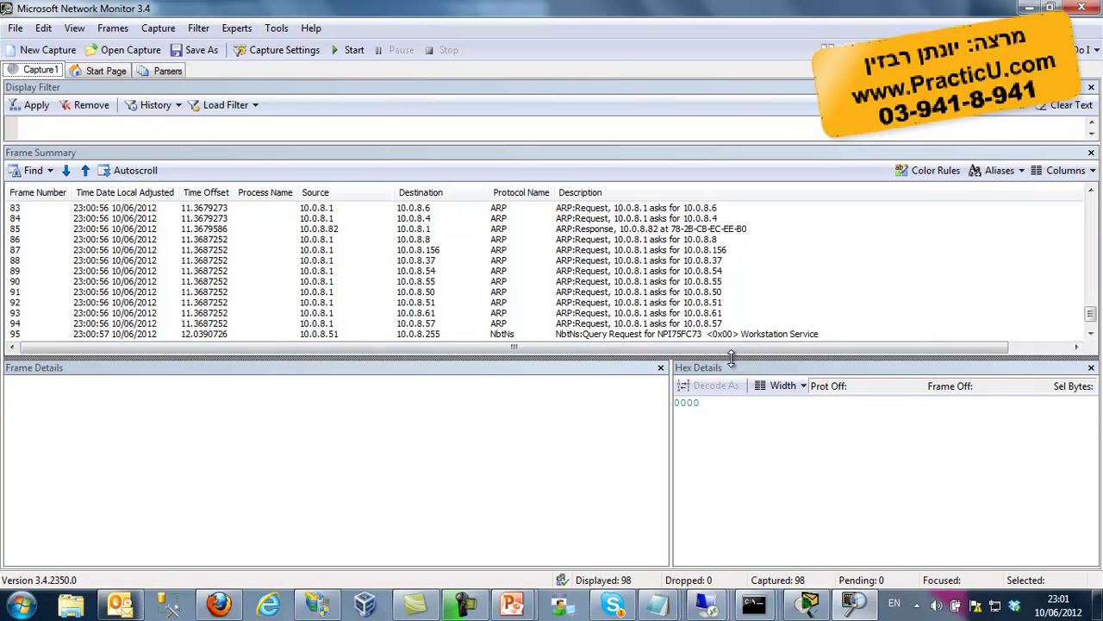
Enlarge the Frame Summary area, go to the end of the captured frames and display the details of frame 96
{"action": "left_click_drag", "start_coordinate": [731, 357], "coordinate": [731, 400]}
{"action": "left_click_drag", "start_coordinate": [1088, 369], "coordinate": [1088, 425]}
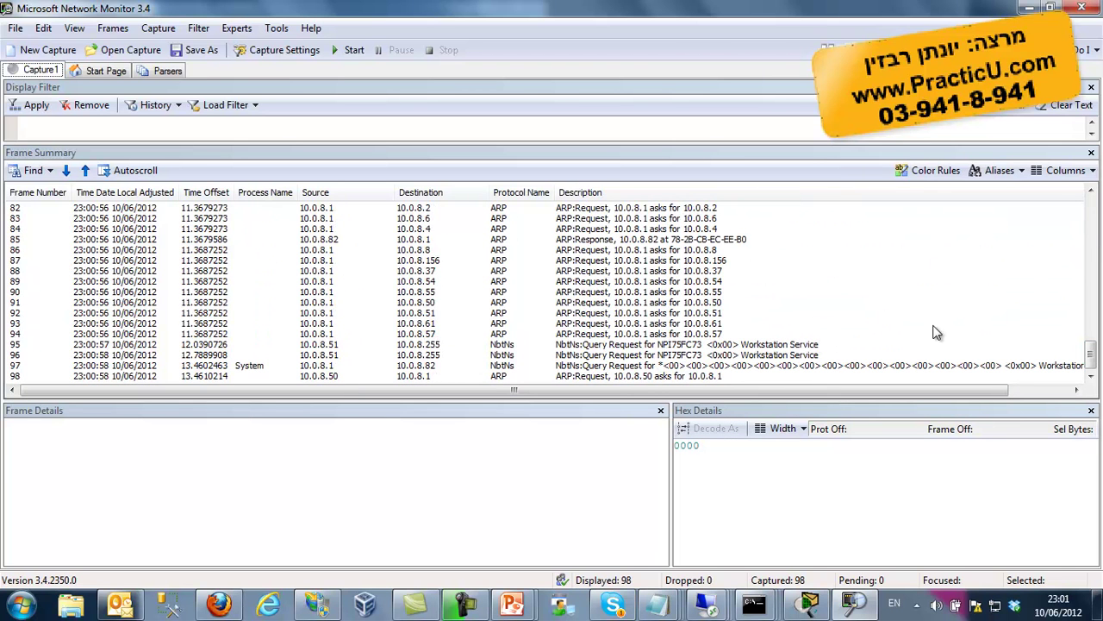
{"action": "key", "text": "alt+Tab"}
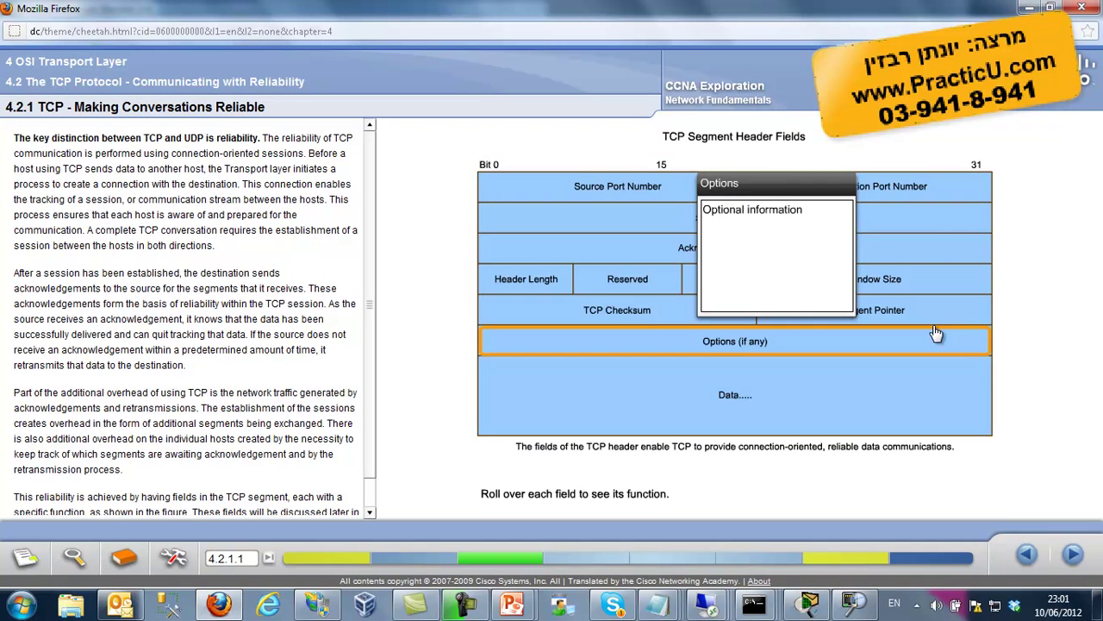
{"action": "key", "text": "alt+Tab"}
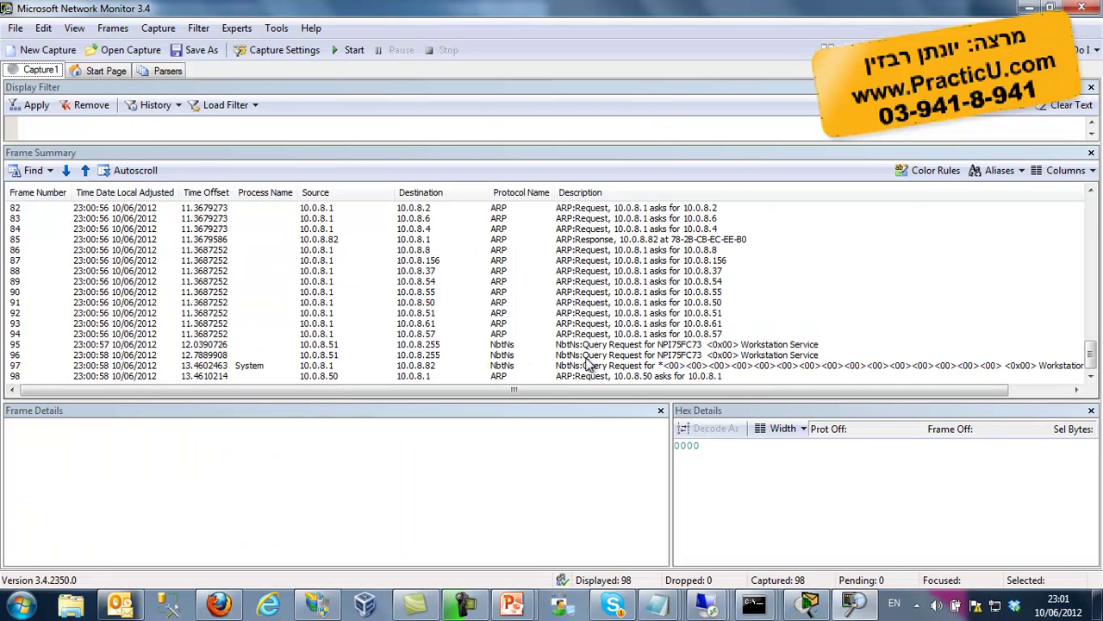
{"action": "left_click", "coordinate": [659, 356]}
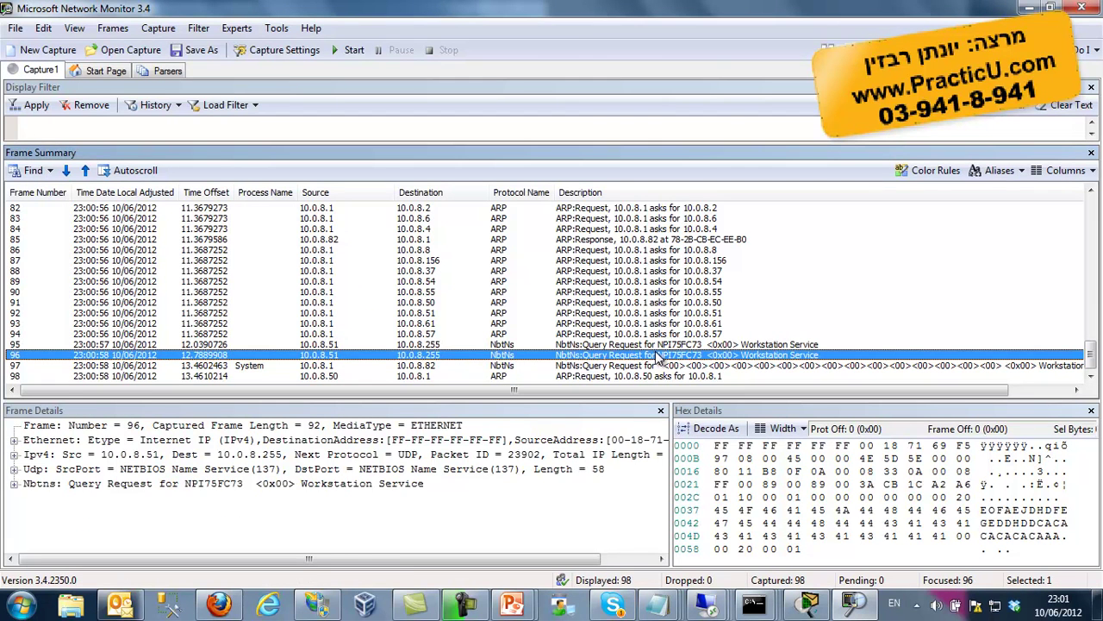
{"action": "key", "text": "super+r"}
{"action": "type", "text": "www."}
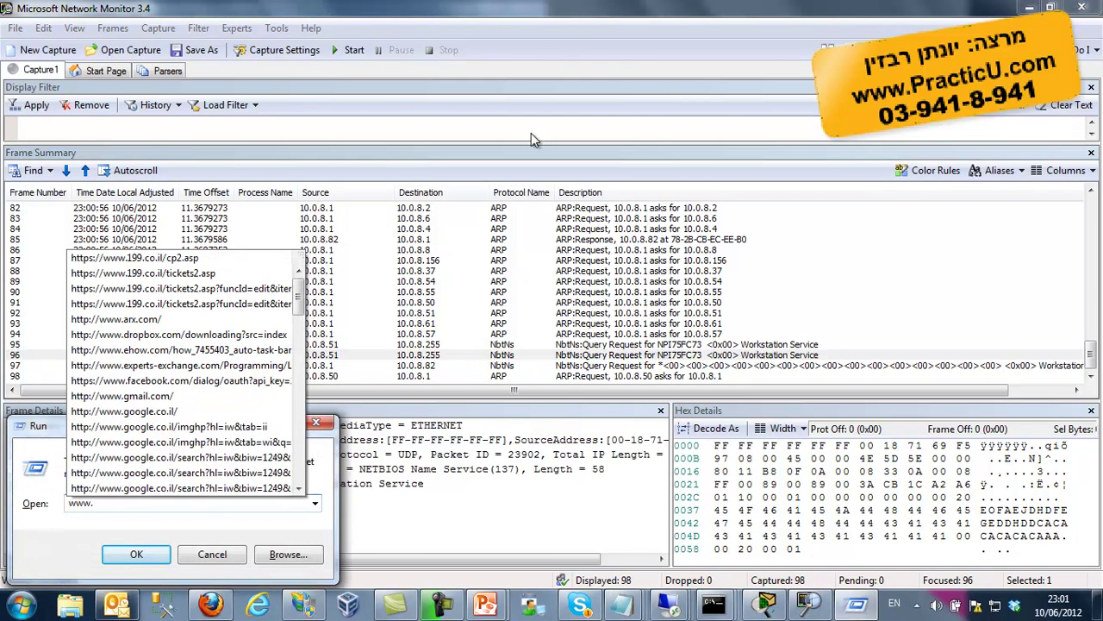
{"action": "left_click", "coordinate": [326, 49]}
{"action": "key", "text": "alt+Tab"}
{"action": "type", "text": "yn"}
{"action": "key", "text": "Down"}
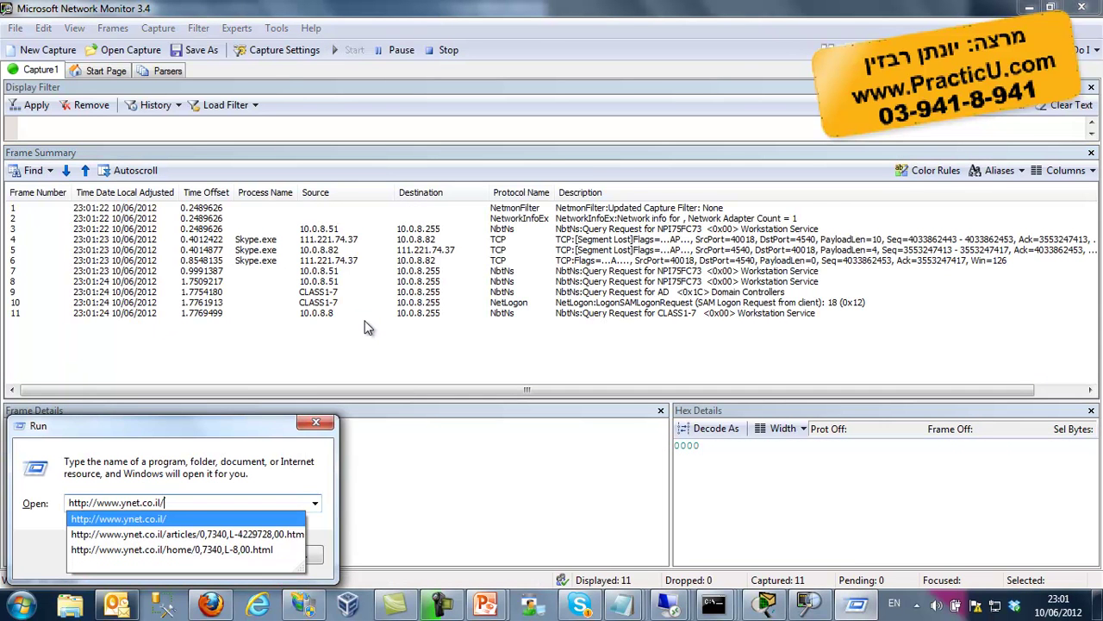
{"action": "key", "text": "Up"}
{"action": "key", "text": "BackSpace"}
{"action": "key", "text": "BackSpace"}
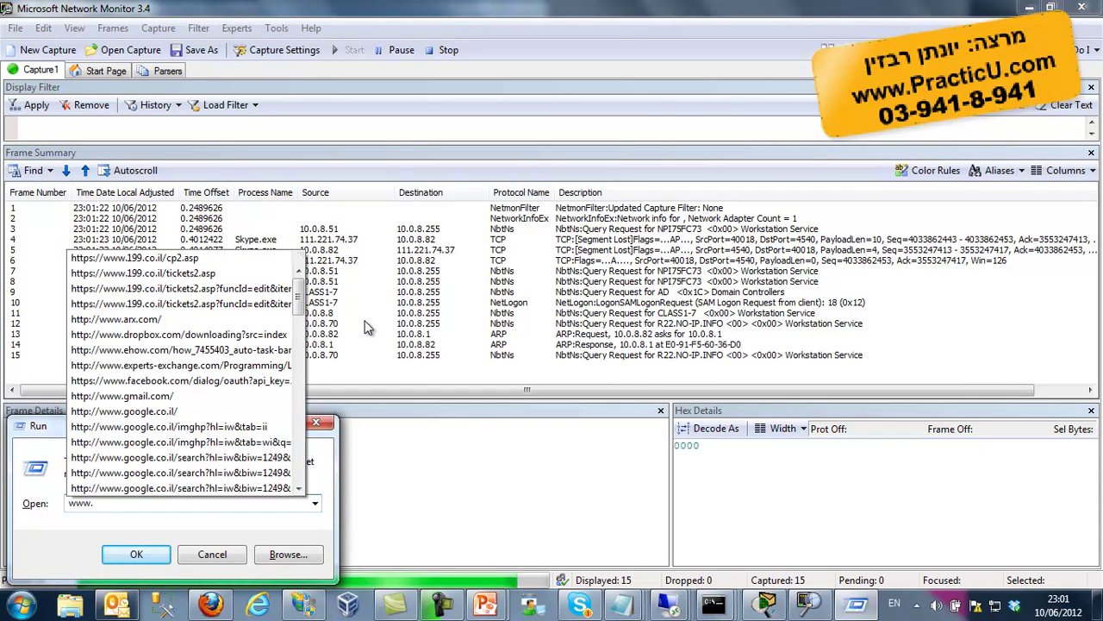
{"action": "type", "text": "cnn.com"}
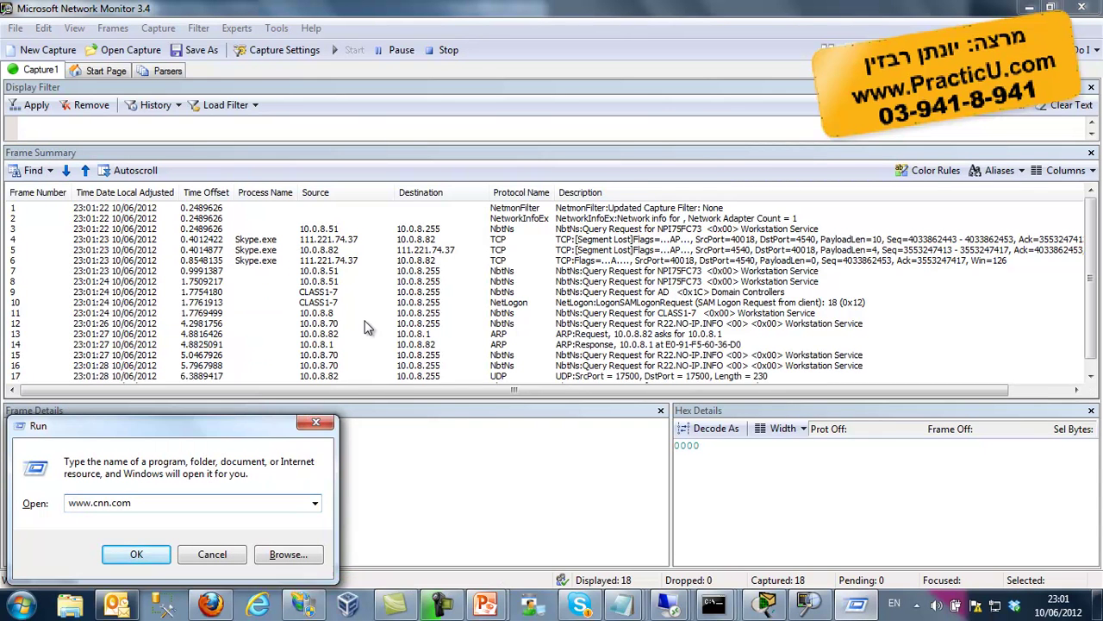
{"action": "key", "text": "Return"}
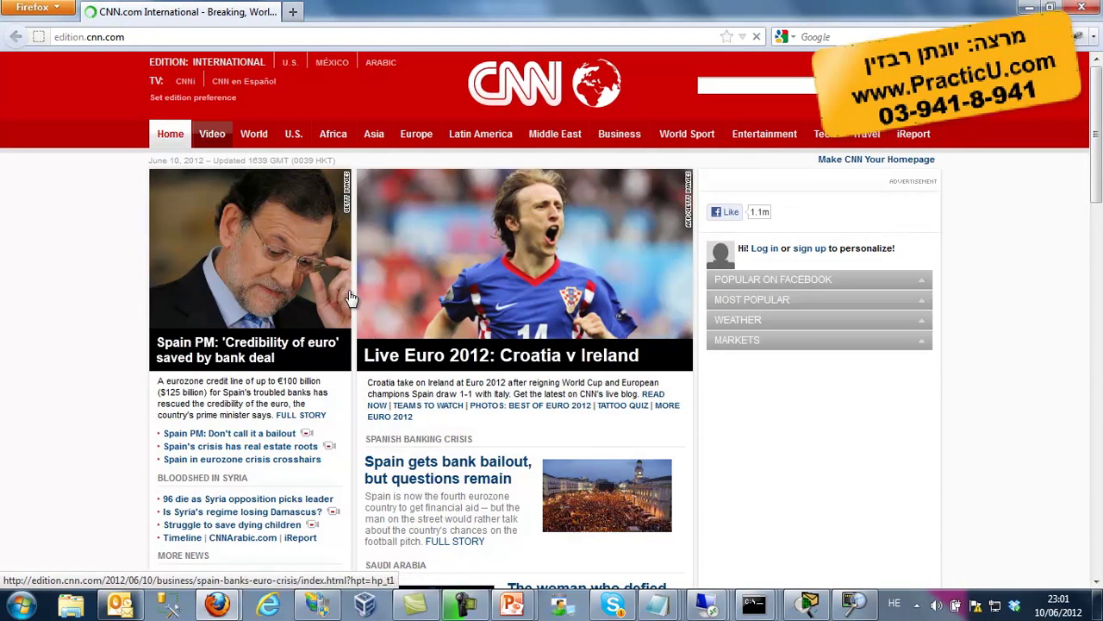
{"action": "left_click", "coordinate": [1029, 7]}
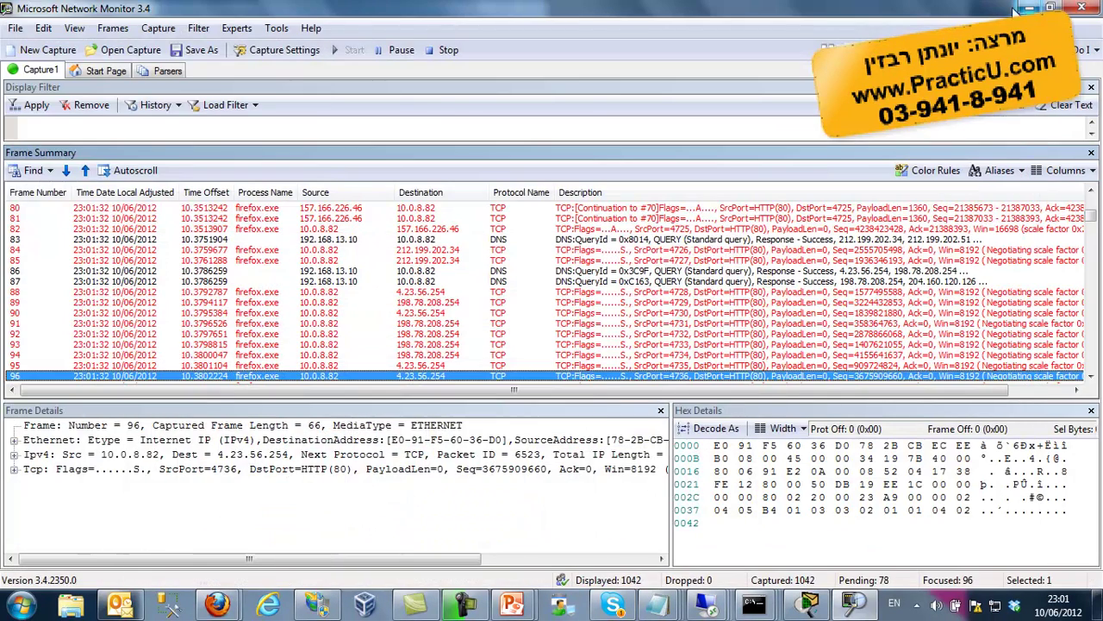
{"action": "left_click", "coordinate": [447, 50]}
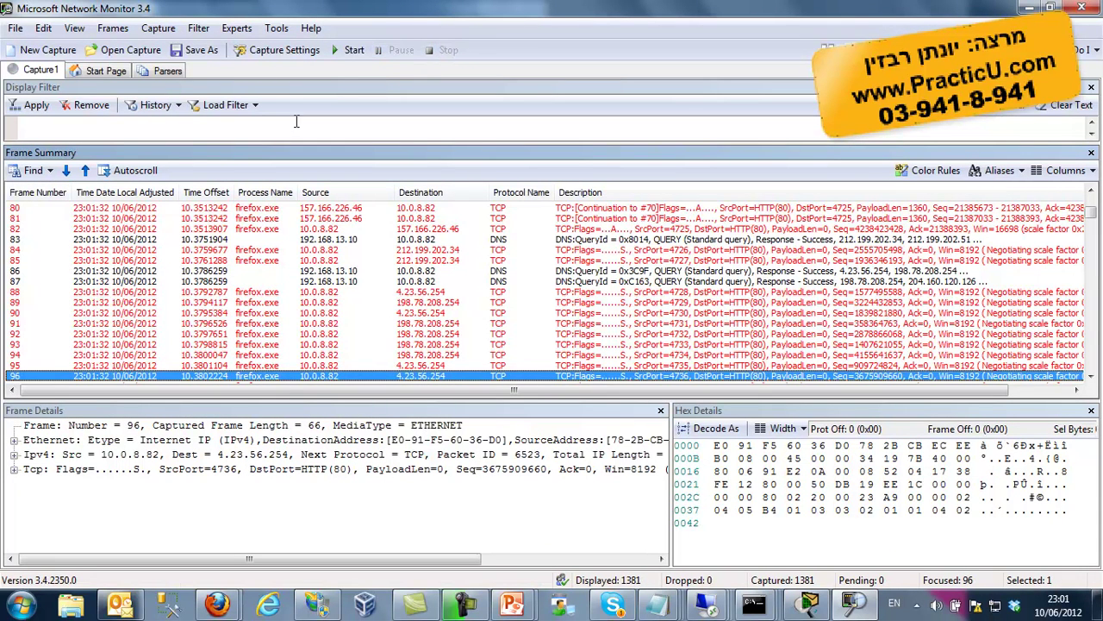
Enlarge the frame list and open a color rule based on the firefox.exe process name of frame 54
{"action": "left_click_drag", "start_coordinate": [262, 403], "coordinate": [267, 450]}
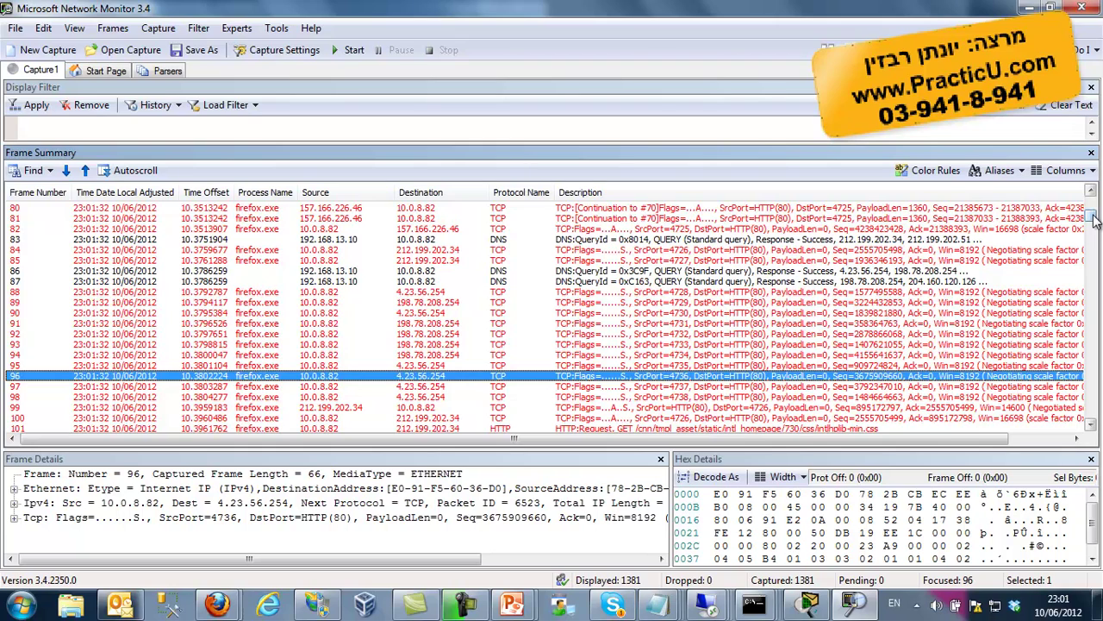
{"action": "left_click_drag", "start_coordinate": [1094, 219], "coordinate": [1094, 214]}
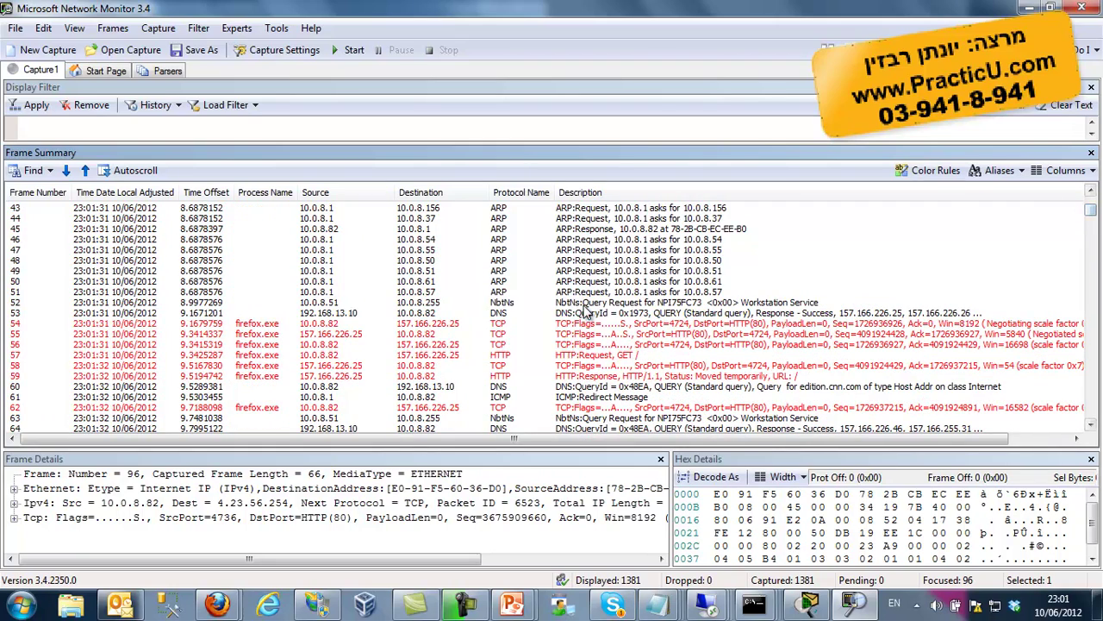
{"action": "right_click", "coordinate": [267, 326]}
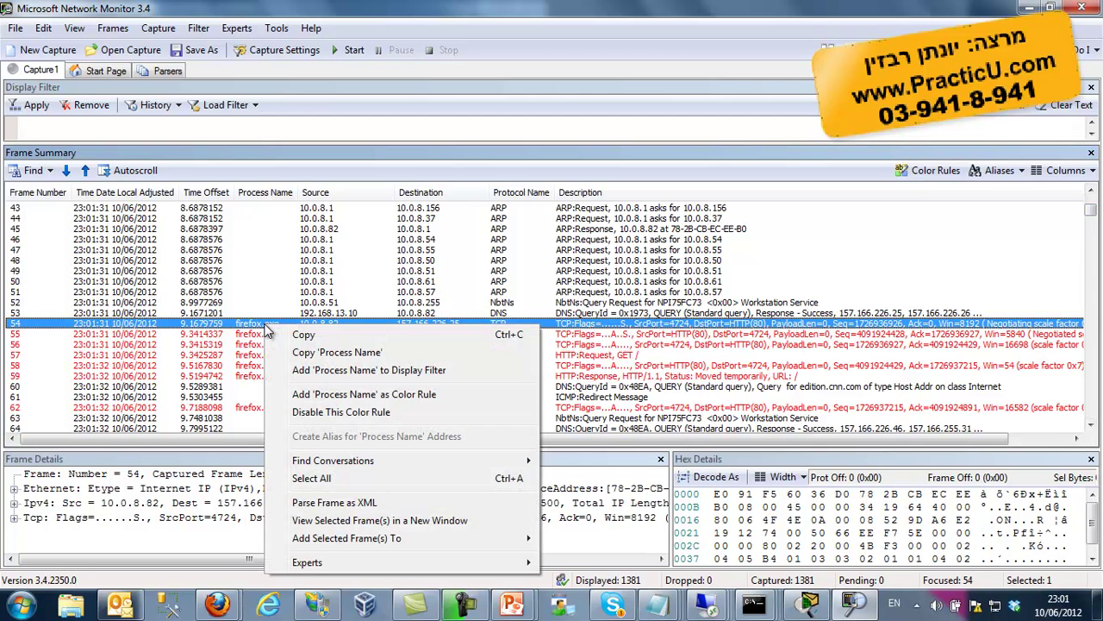
{"action": "left_click", "coordinate": [350, 398]}
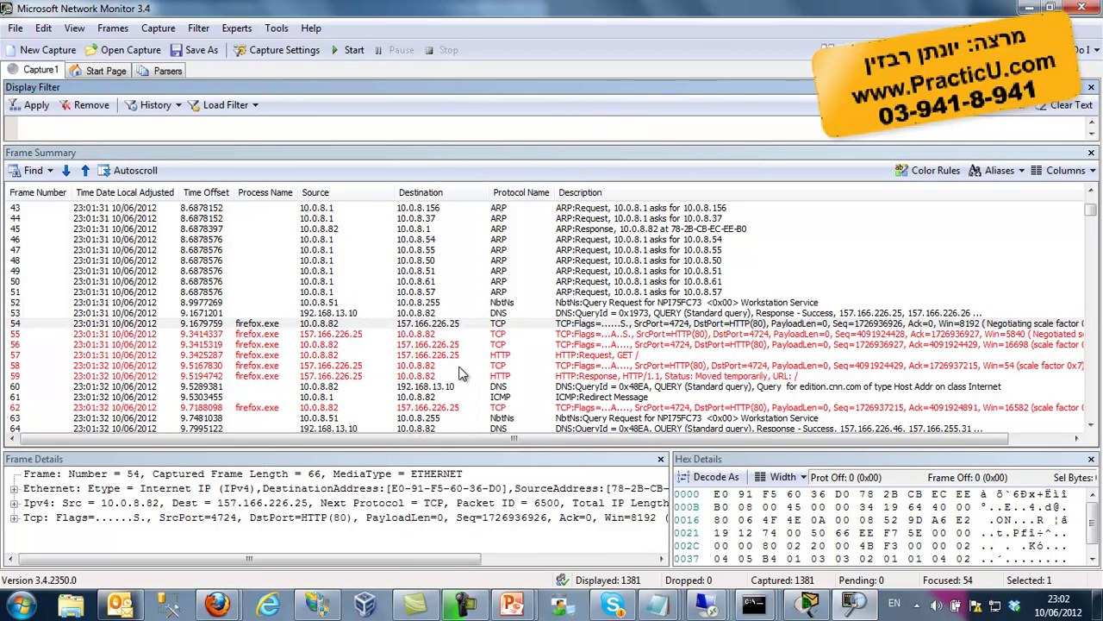
Select the HTTP GET request in frame 57 and enlarge the Frame Details and Hex Details areas
{"action": "left_click", "coordinate": [263, 334]}
{"action": "key", "text": "Up"}
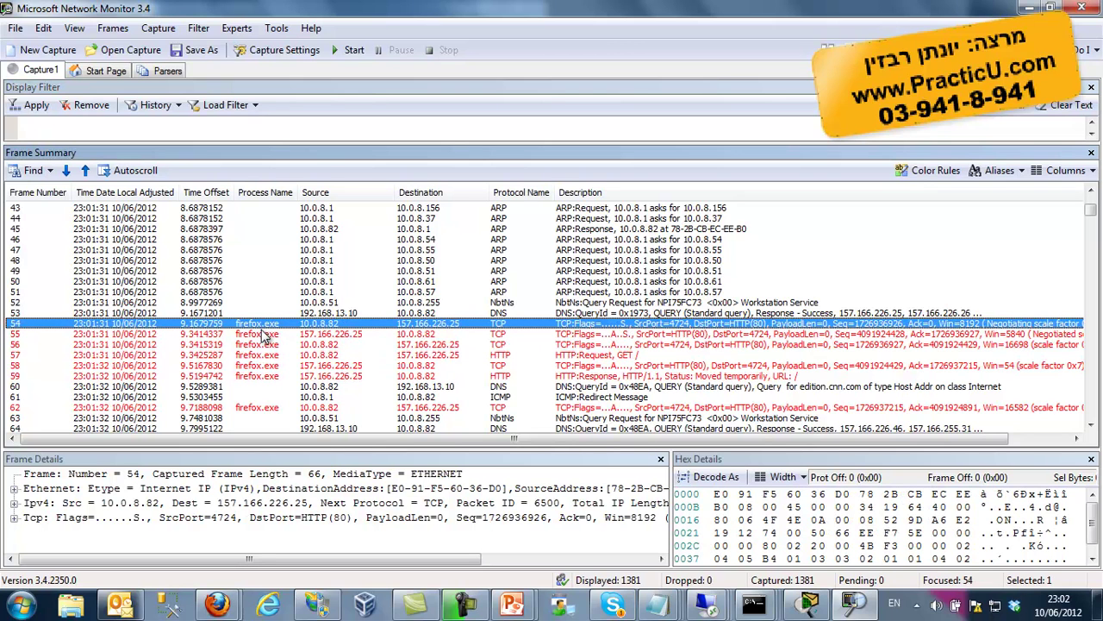
{"action": "left_click", "coordinate": [535, 357]}
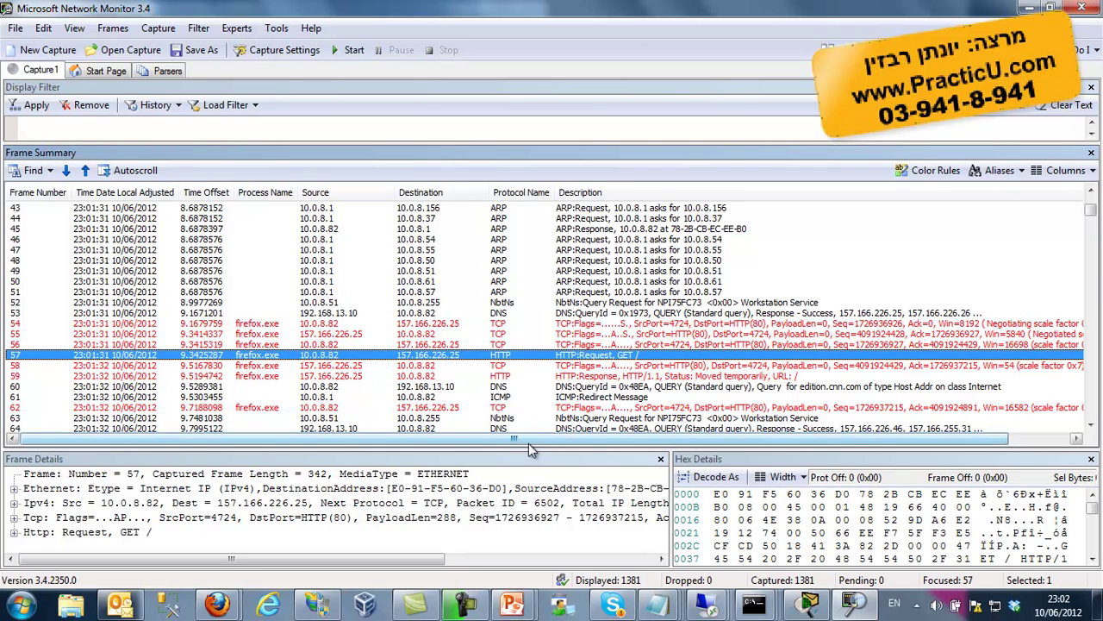
{"action": "left_click", "coordinate": [1091, 426]}
{"action": "left_click", "coordinate": [1091, 426]}
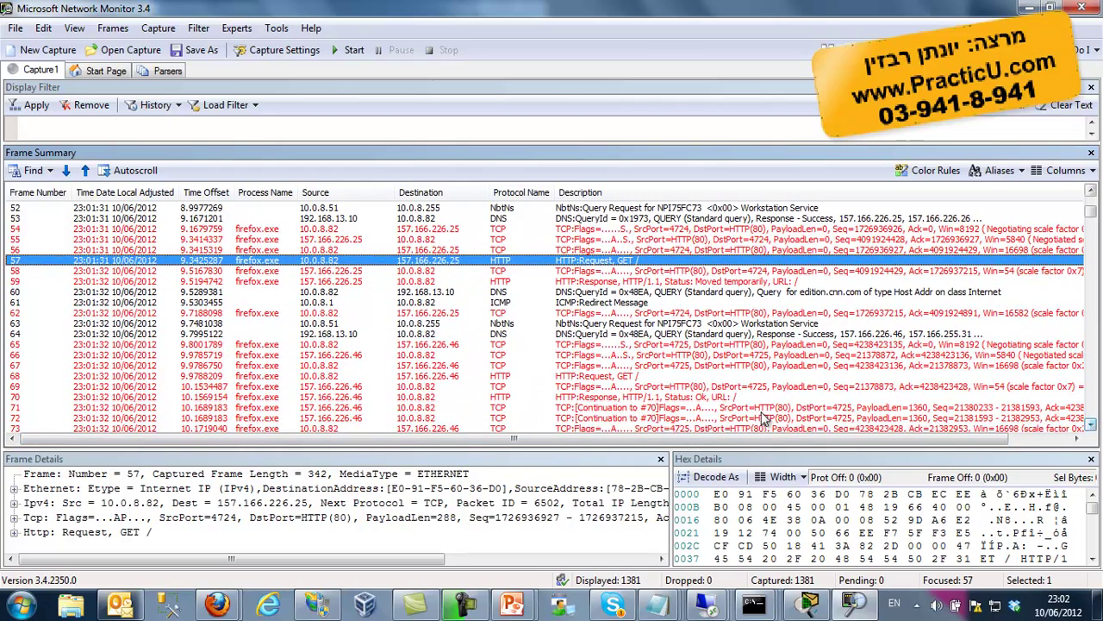
{"action": "left_click_drag", "start_coordinate": [591, 449], "coordinate": [611, 329]}
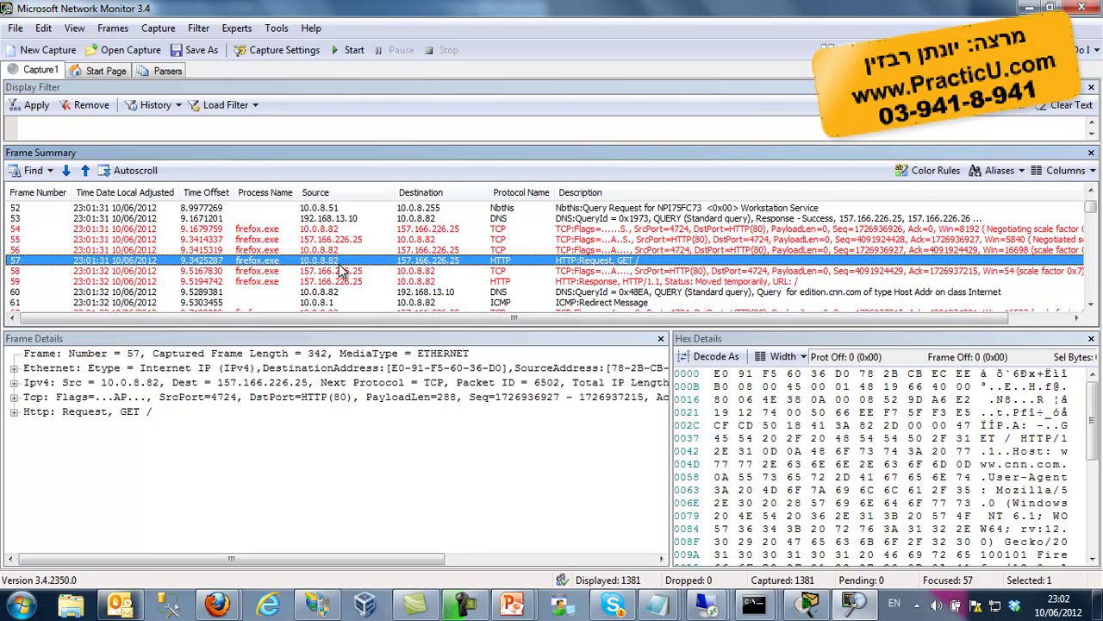
Run ipconfig in a command prompt to check the computer's IPv4 address, and close the prompt
{"action": "key", "text": "super+r"}
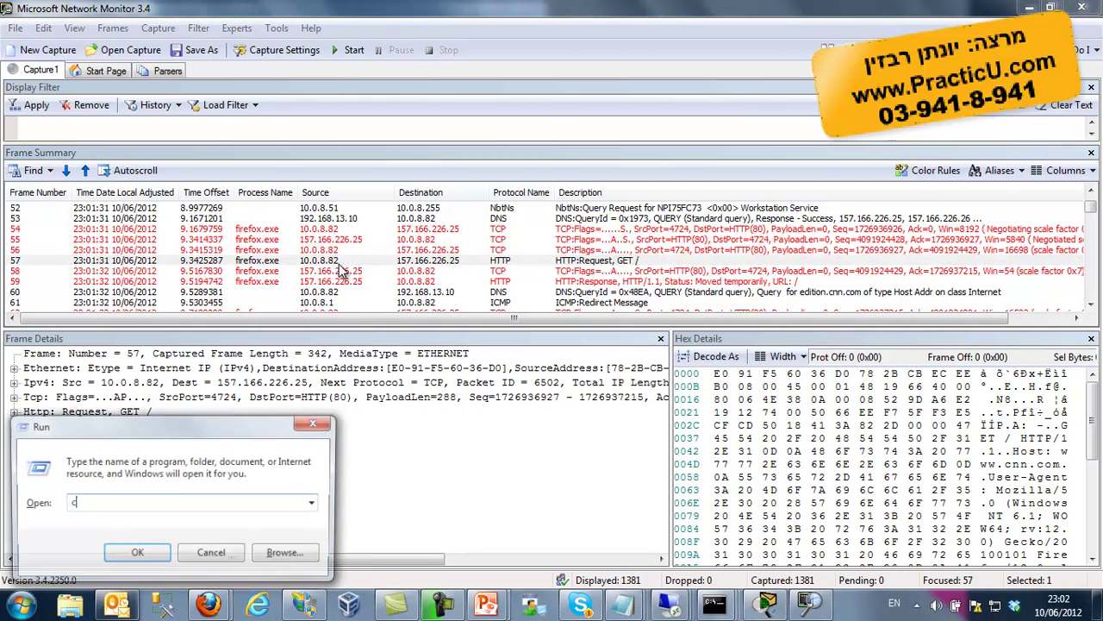
{"action": "key", "text": "Return"}
{"action": "type", "text": "ipconfig"}
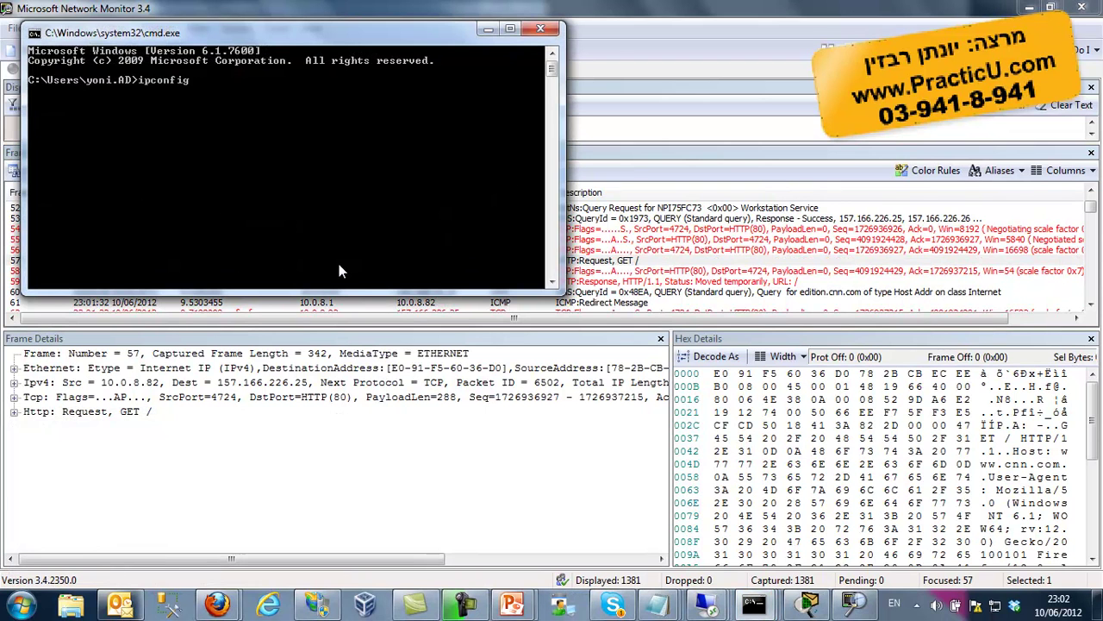
{"action": "key", "text": "Return"}
{"action": "left_click_drag", "start_coordinate": [553, 95], "coordinate": [552, 73]}
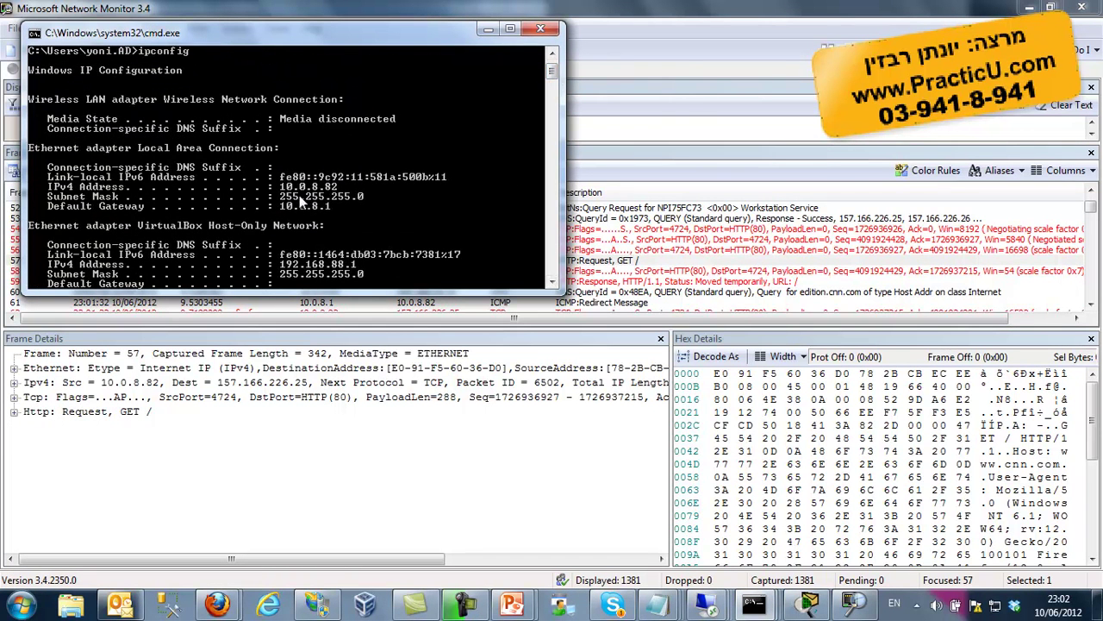
{"action": "left_click", "coordinate": [545, 32]}
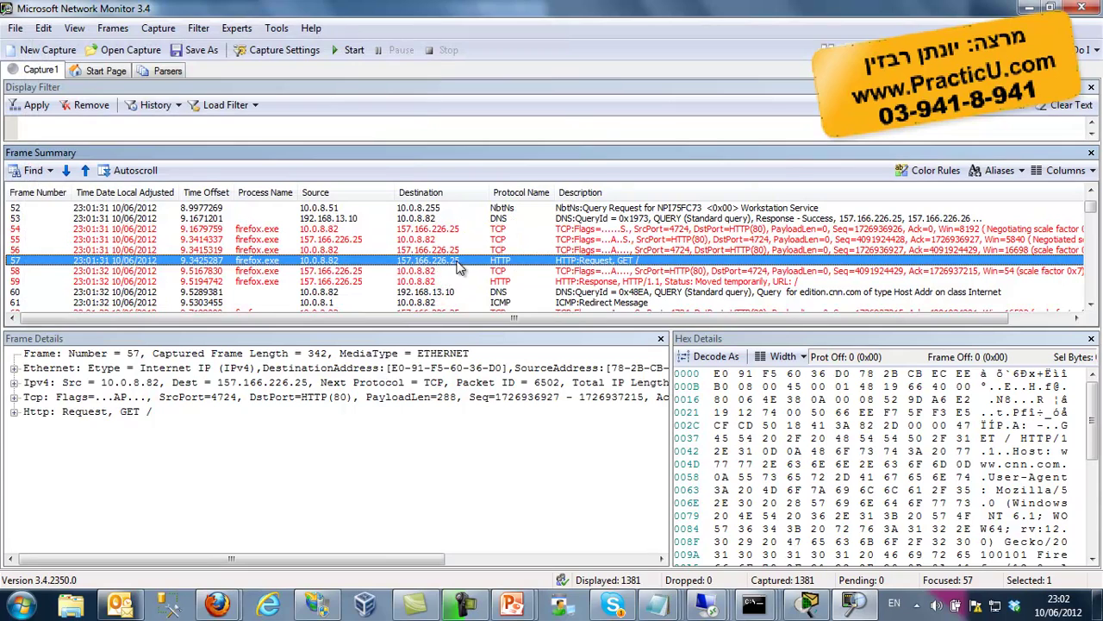
{"action": "key", "text": "super+r"}
{"action": "type", "text": "cmd"}
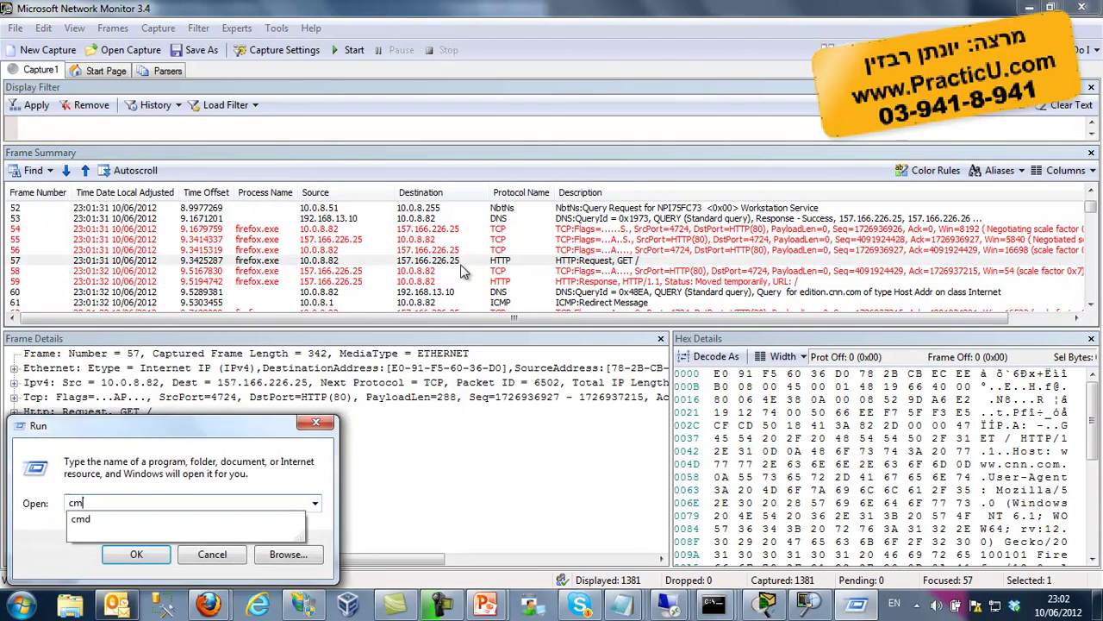
{"action": "key", "text": "Return"}
{"action": "left_click_drag", "start_coordinate": [397, 57], "coordinate": [509, 295]}
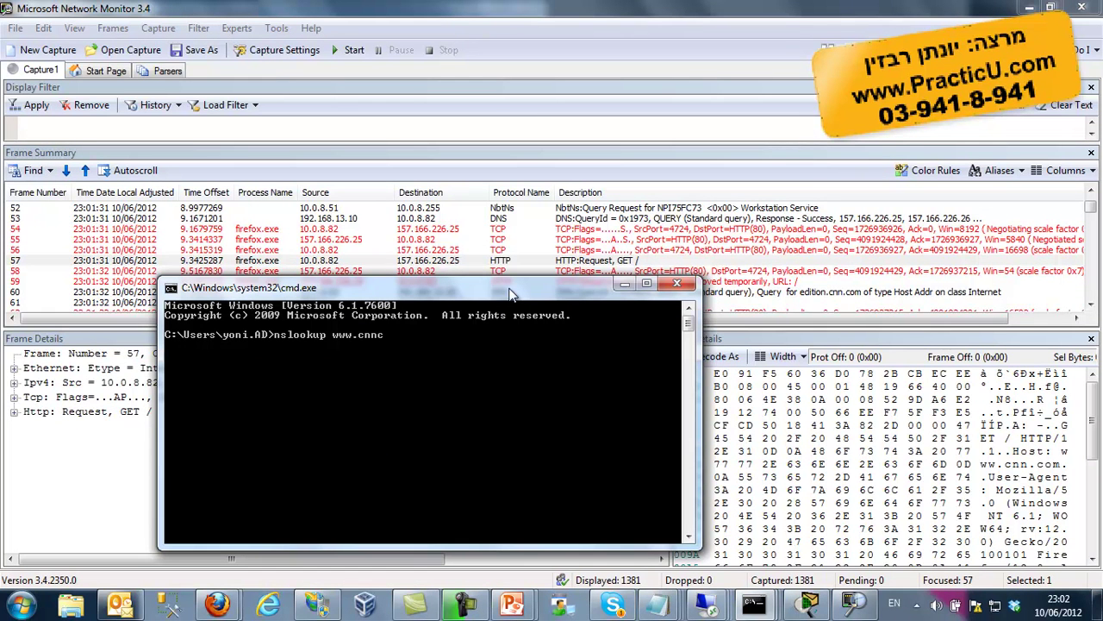
{"action": "type", "text": ".com"}
{"action": "key", "text": "Return"}
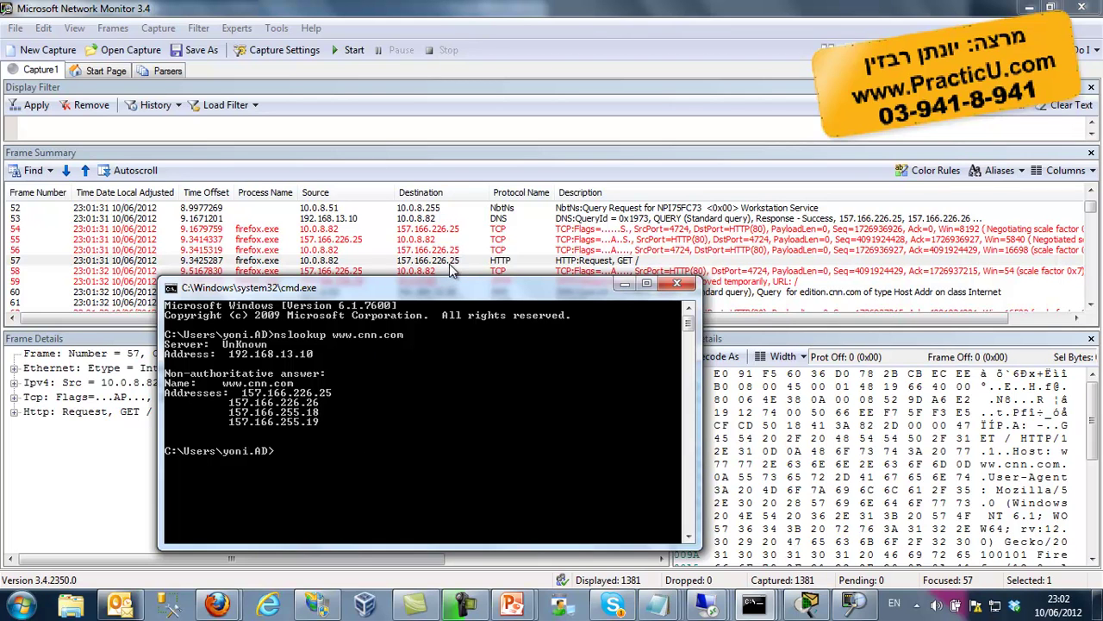
{"action": "key", "text": "Up"}
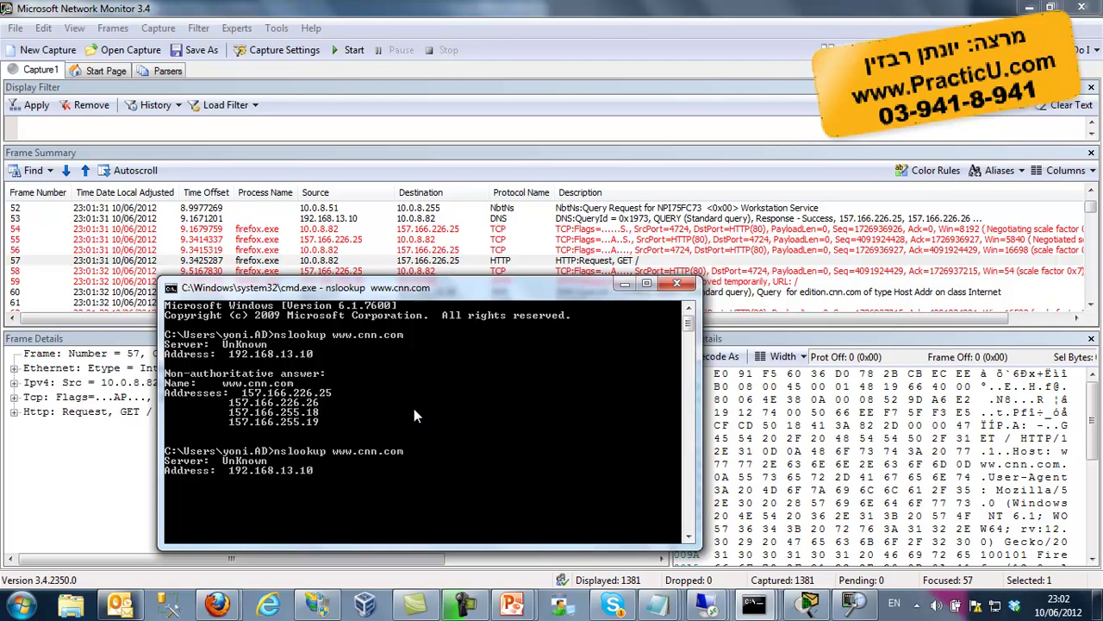
{"action": "key", "text": "Return"}
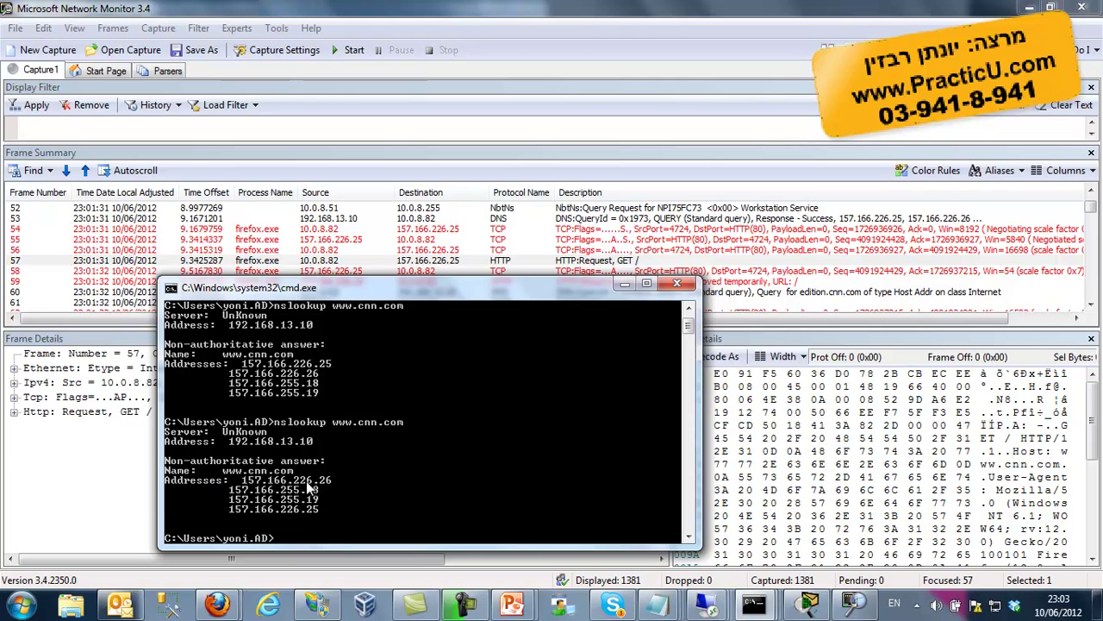
{"action": "key", "text": "Up"}
{"action": "key", "text": "Return"}
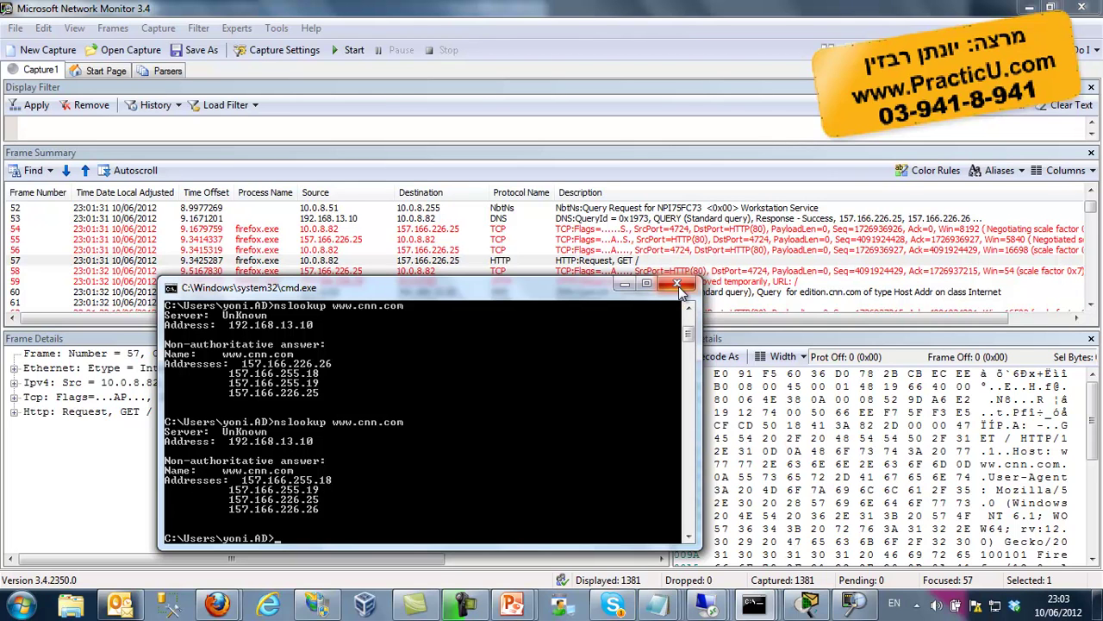
{"action": "left_click", "coordinate": [630, 288]}
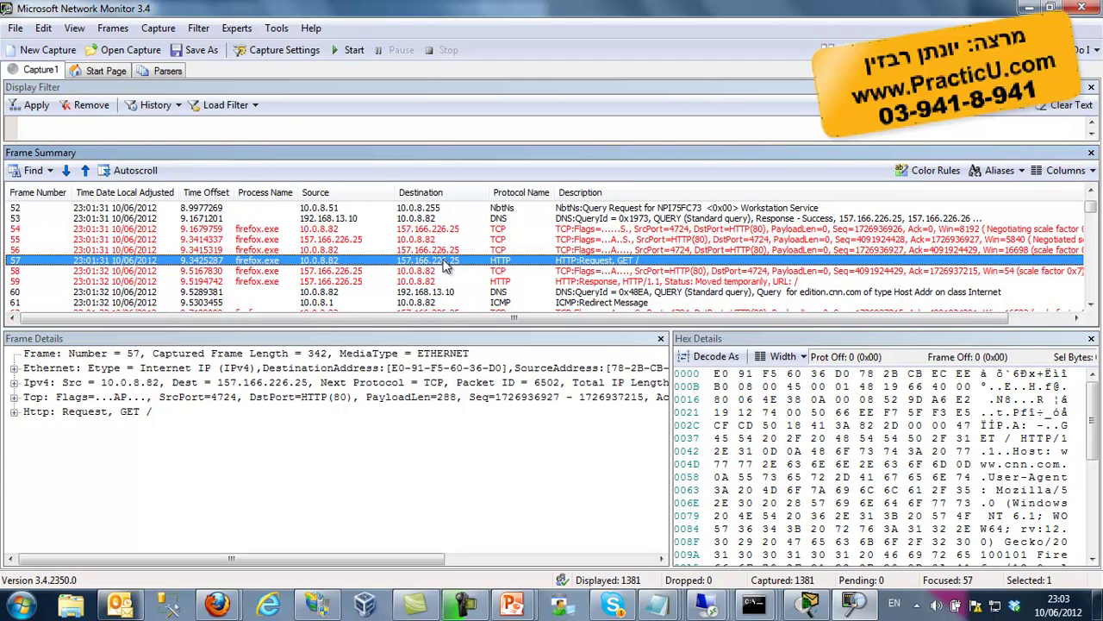
Inspect the HTTP response in frame 59, return to frame 57 and highlight its first hex bytes, E0 91 F5 60 36
{"action": "left_click", "coordinate": [609, 283]}
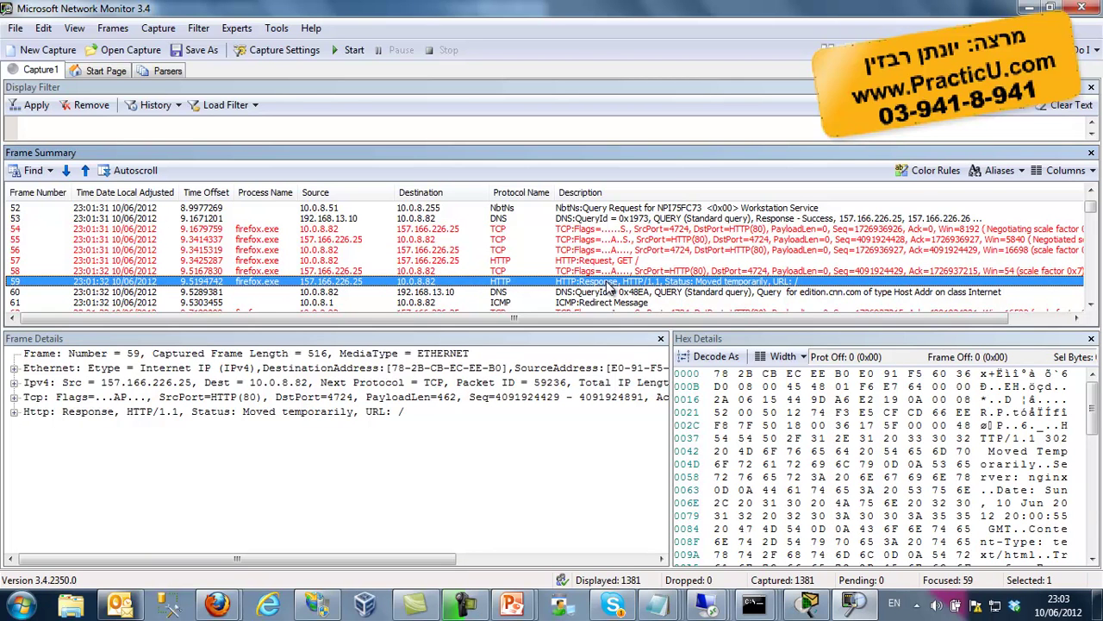
{"action": "left_click", "coordinate": [1089, 306]}
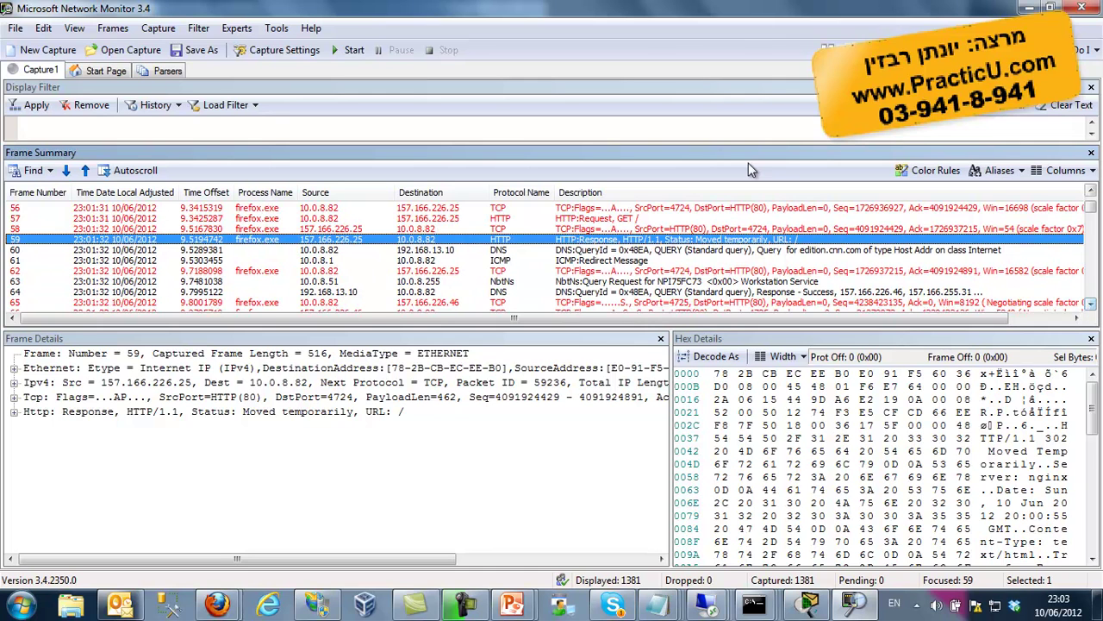
{"action": "left_click", "coordinate": [621, 222]}
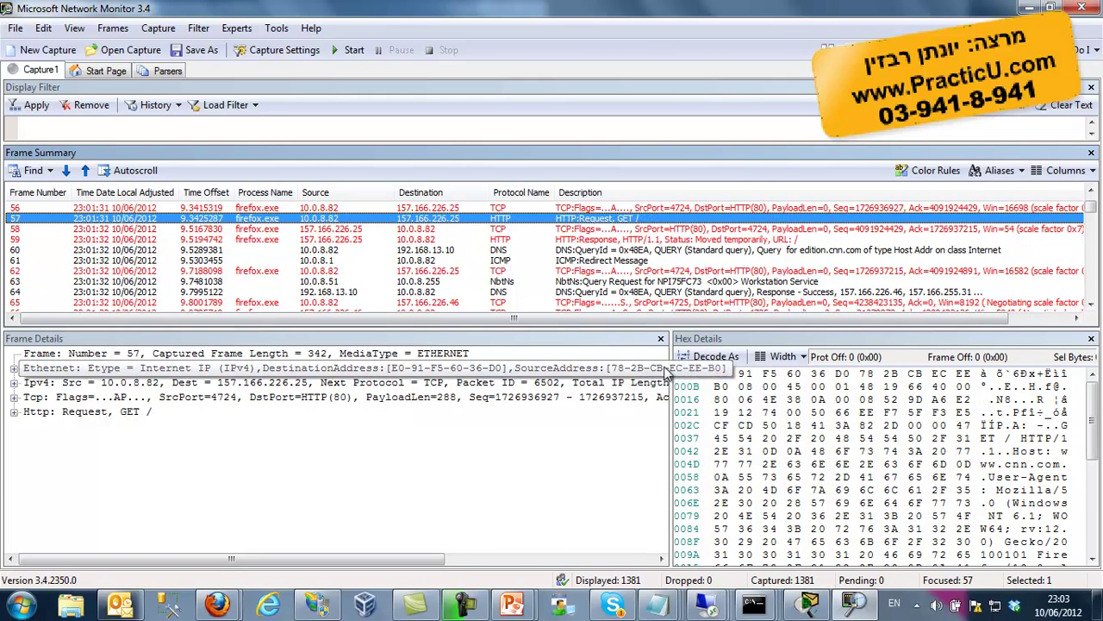
{"action": "left_click_drag", "start_coordinate": [715, 373], "coordinate": [829, 374]}
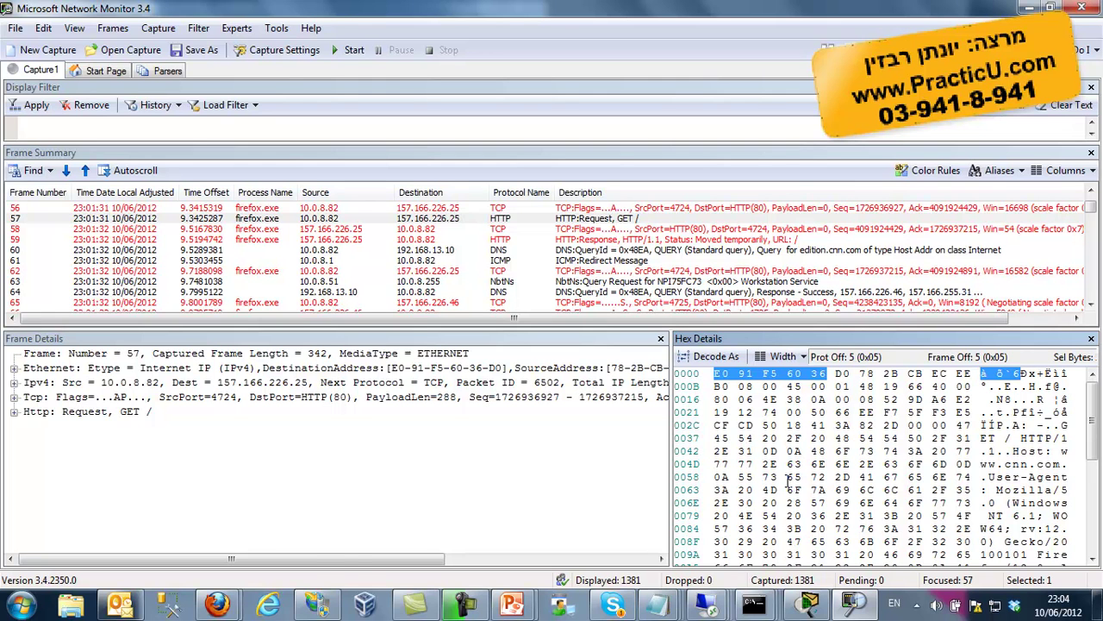
Open Calculator, switch it to Programmer mode and move it away from the frame descriptions
{"action": "key", "text": "super+r"}
{"action": "type", "text": "calc"}
{"action": "key", "text": "Return"}
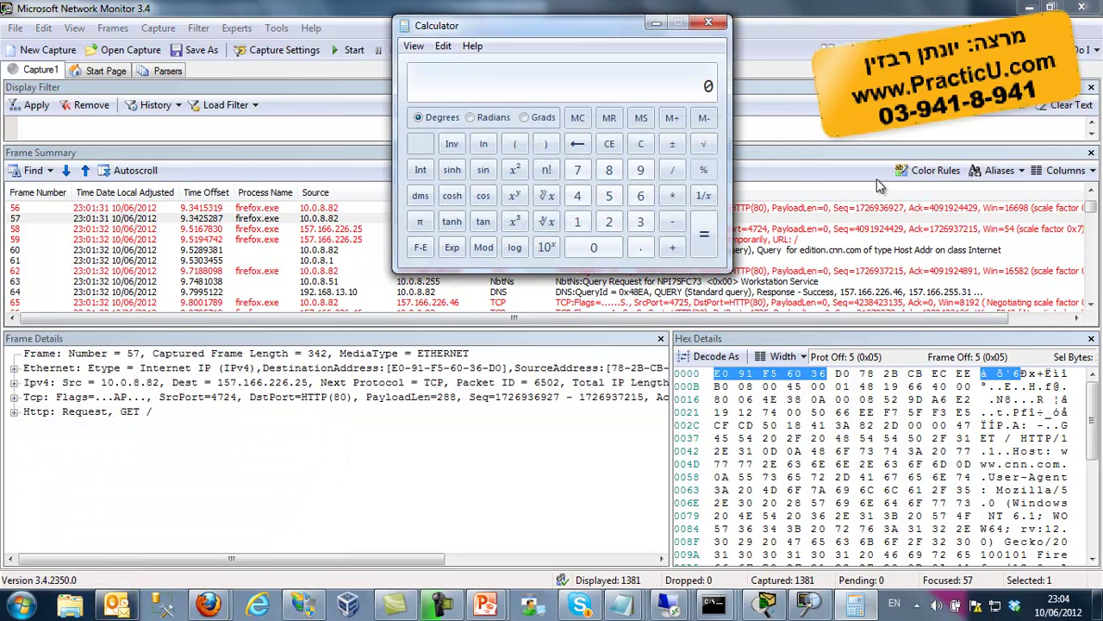
{"action": "left_click", "coordinate": [413, 46]}
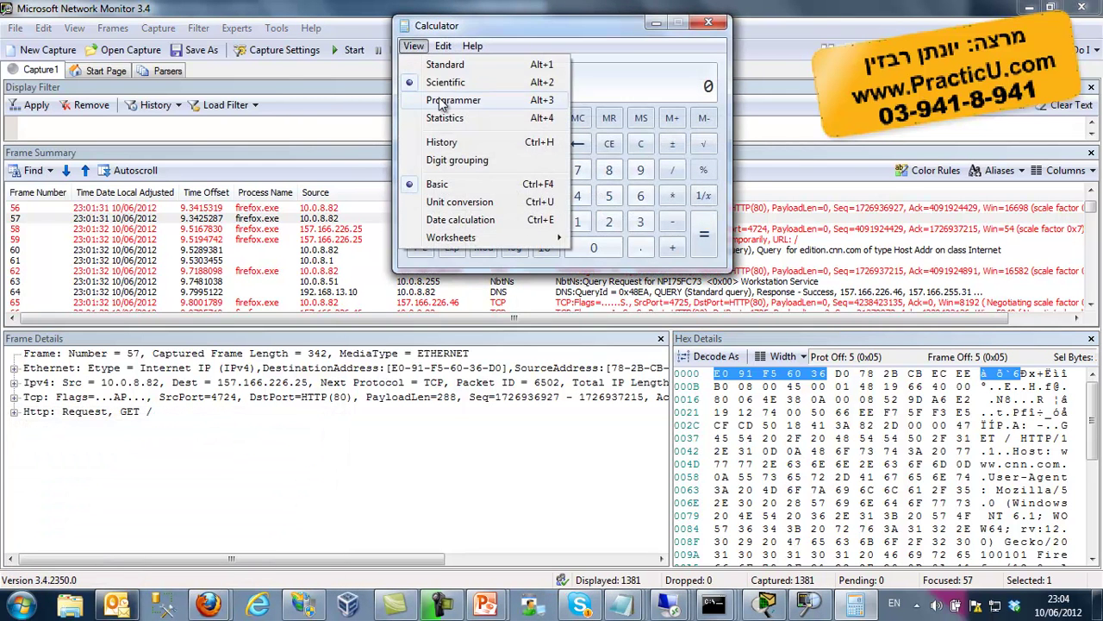
{"action": "left_click", "coordinate": [445, 100]}
{"action": "left_click_drag", "start_coordinate": [522, 32], "coordinate": [263, 59]}
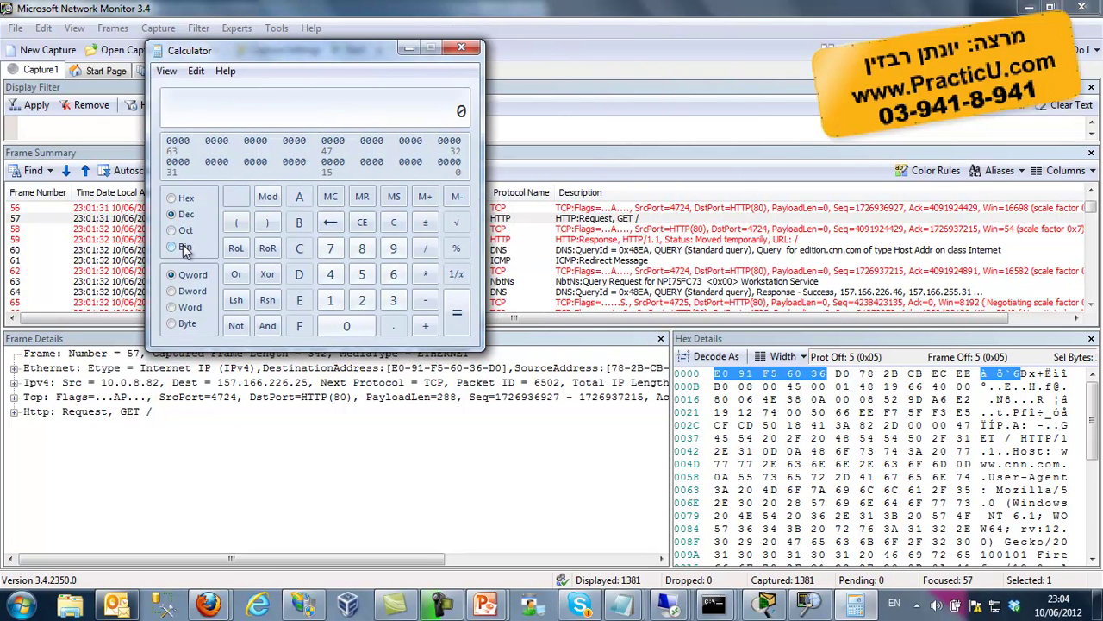
Convert the frame's first hex byte, E0, to binary and decimal in the calculator
{"action": "left_click", "coordinate": [183, 198]}
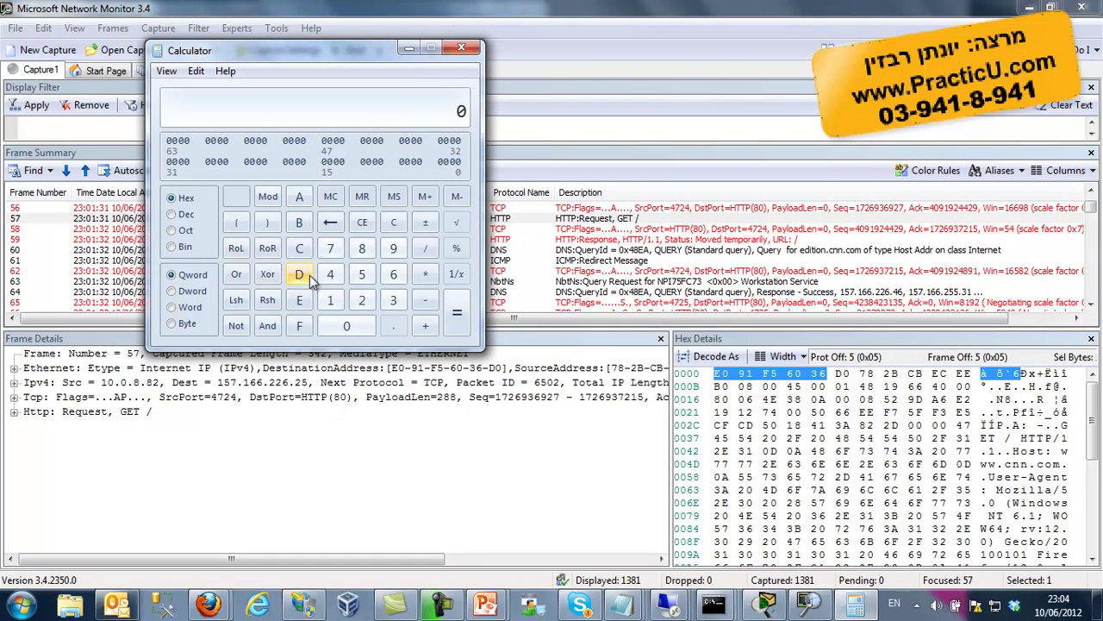
{"action": "left_click", "coordinate": [299, 300]}
{"action": "left_click", "coordinate": [348, 326]}
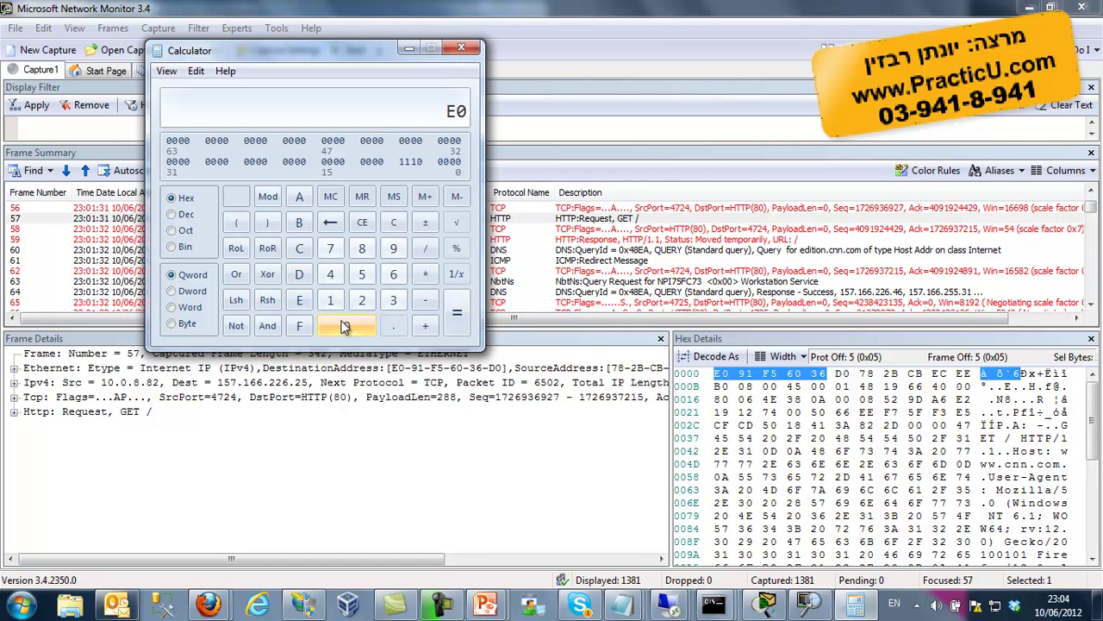
{"action": "left_click", "coordinate": [175, 249]}
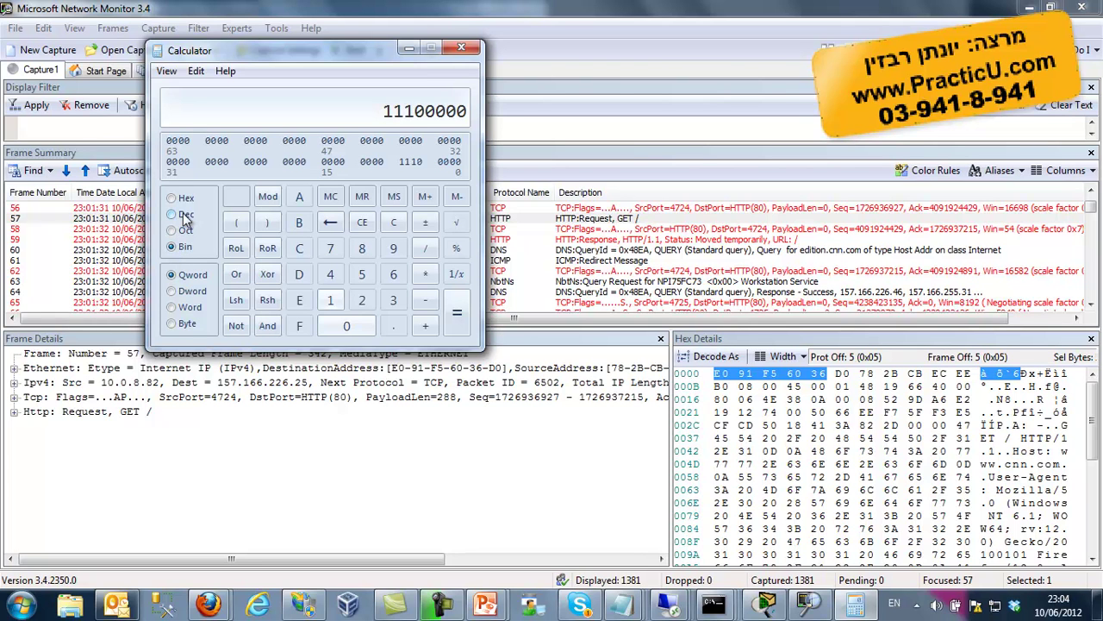
{"action": "left_click", "coordinate": [177, 215]}
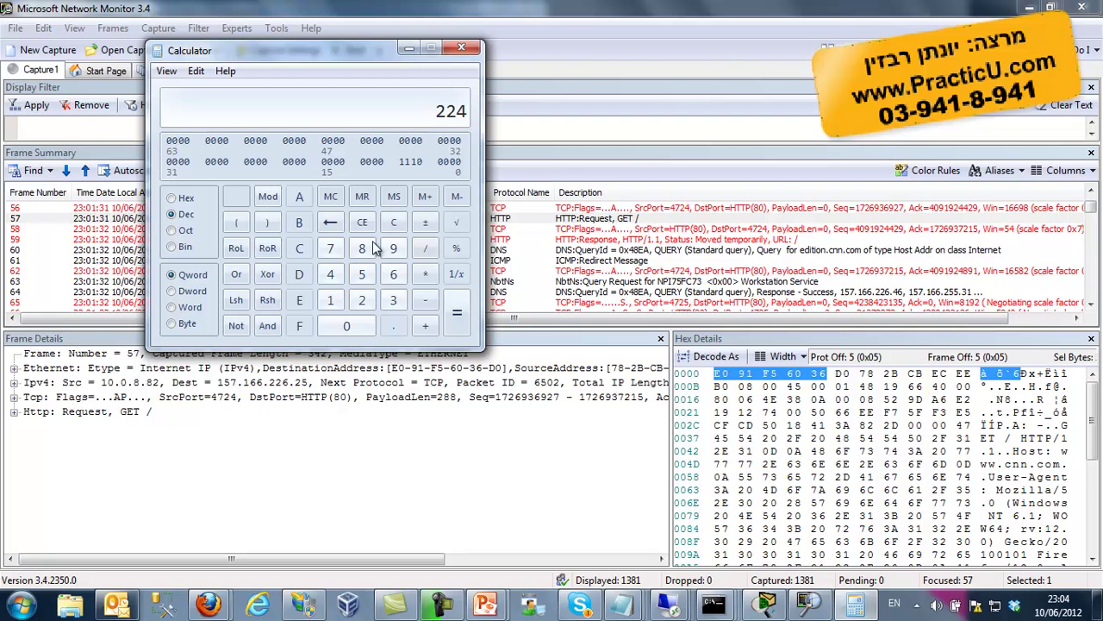
Convert the second hex byte, 91, to decimal and binary, and close the calculator
{"action": "left_click", "coordinate": [176, 197]}
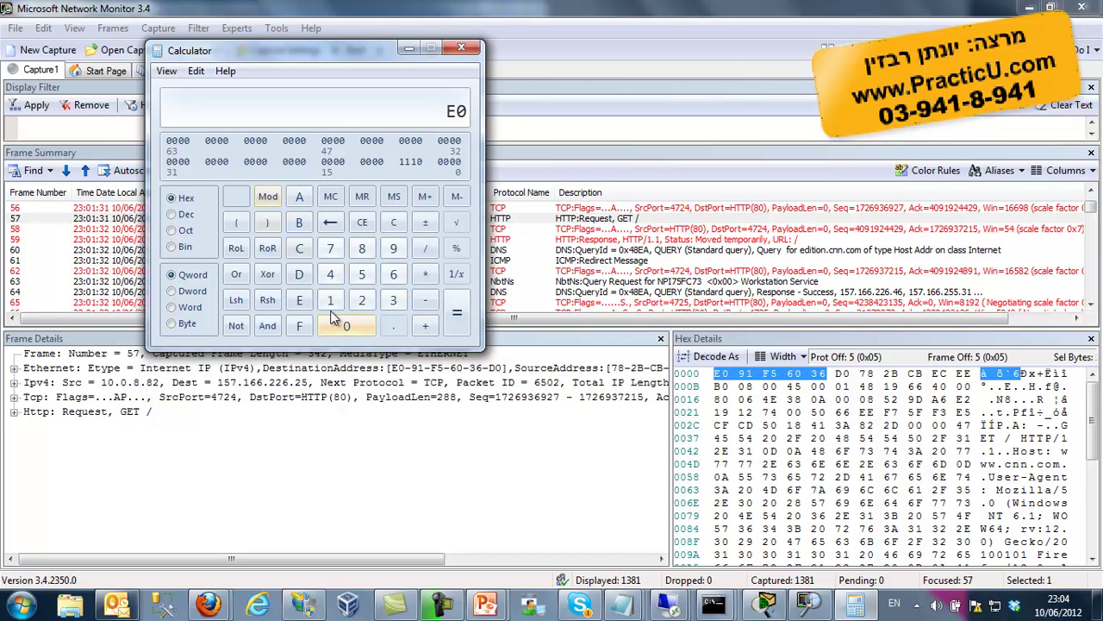
{"action": "left_click", "coordinate": [359, 198]}
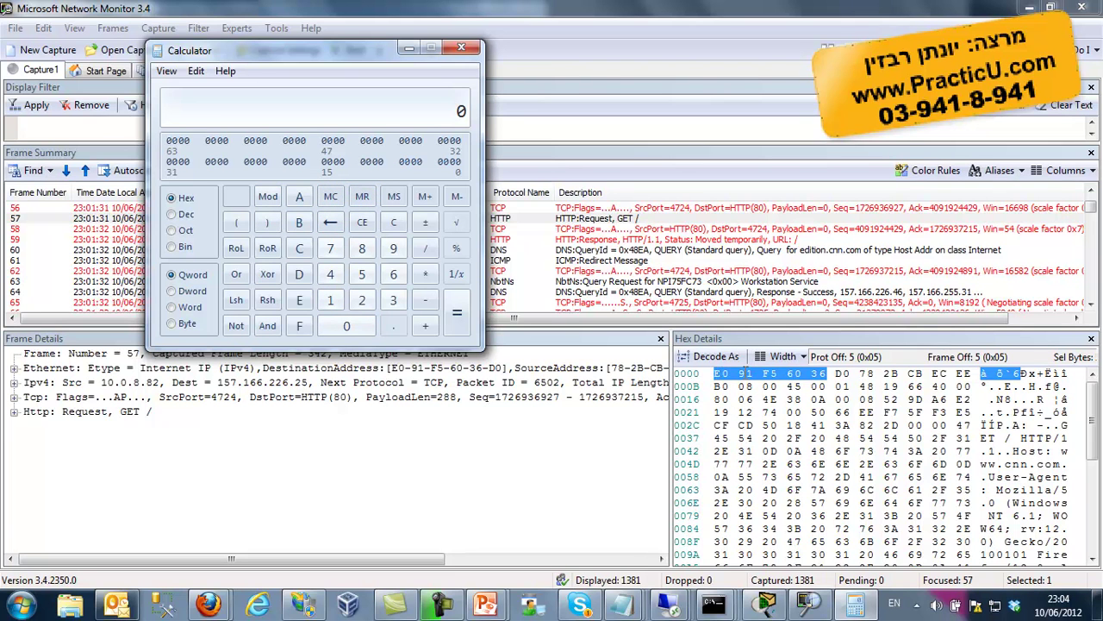
{"action": "left_click", "coordinate": [394, 250]}
{"action": "left_click", "coordinate": [330, 300]}
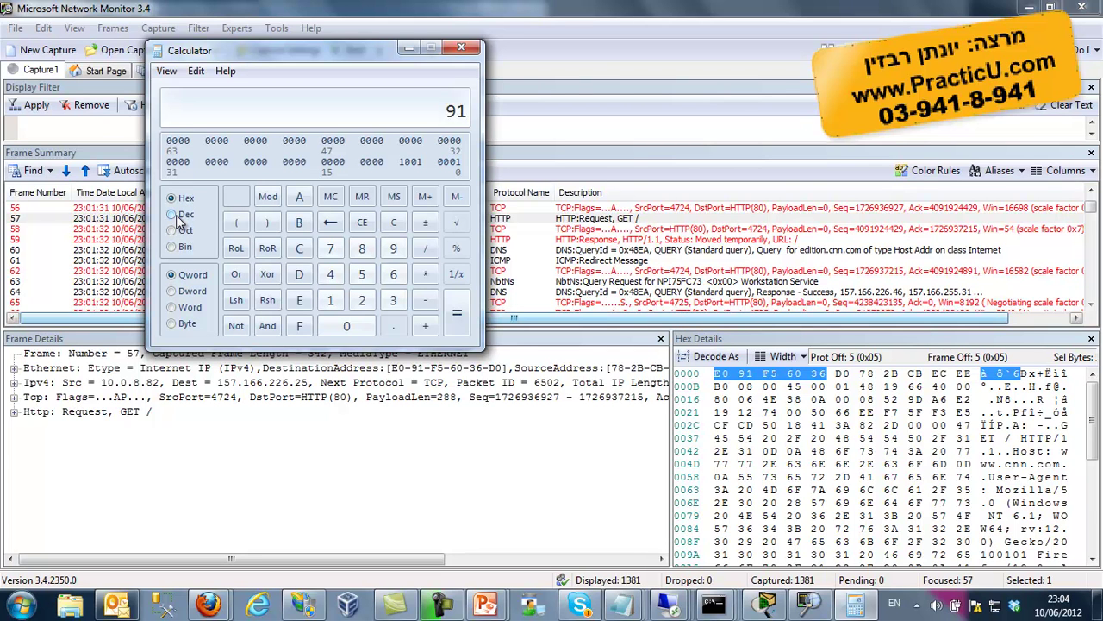
{"action": "left_click", "coordinate": [173, 214]}
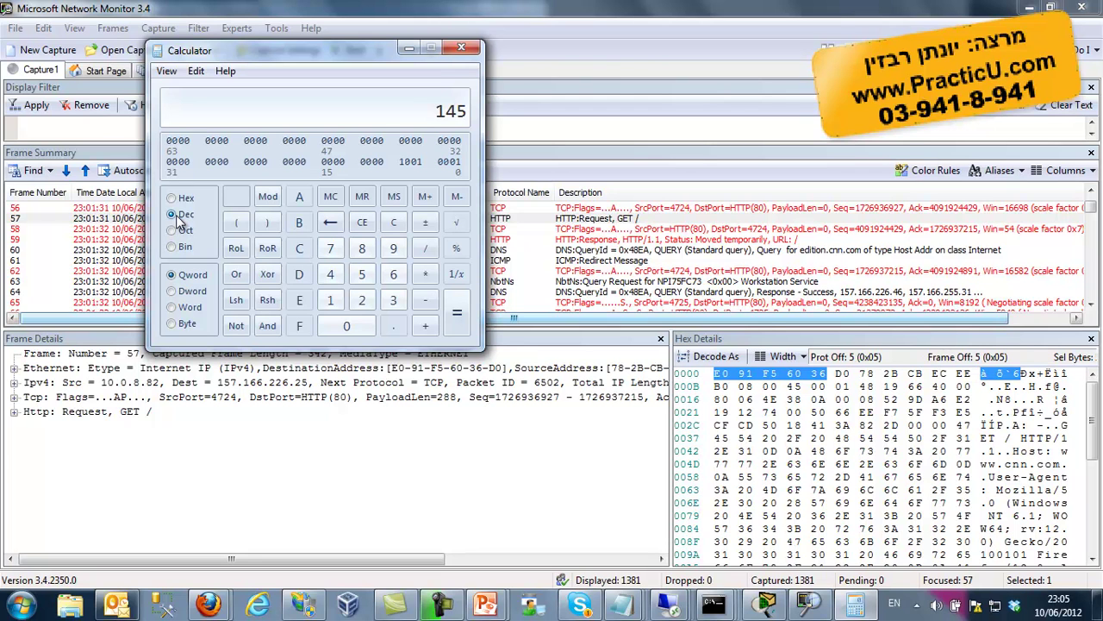
{"action": "left_click", "coordinate": [178, 249]}
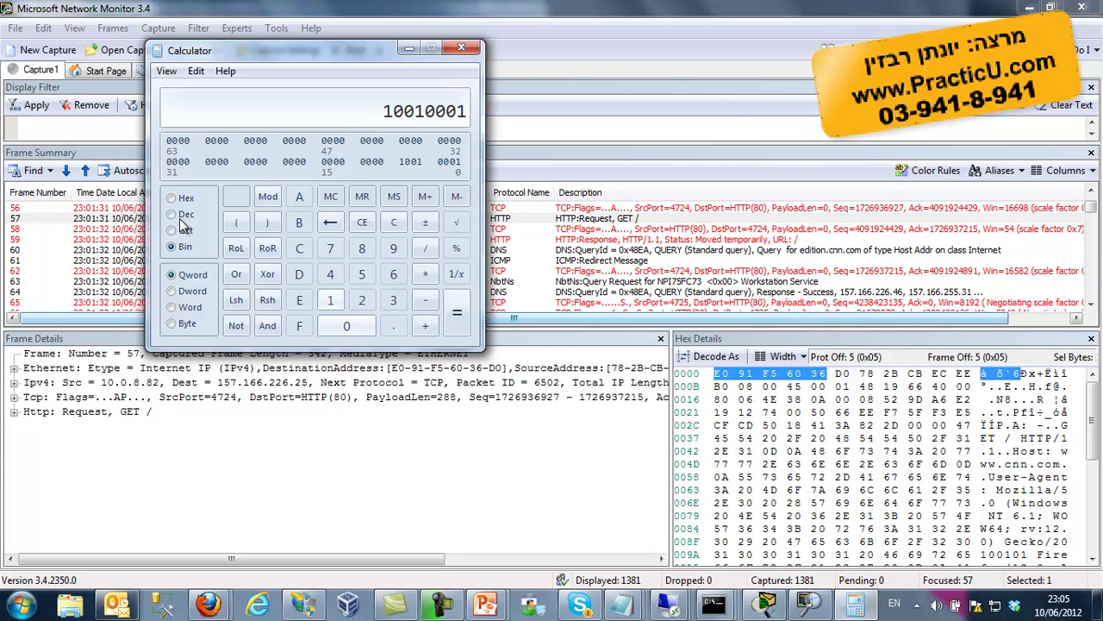
{"action": "left_click", "coordinate": [181, 216]}
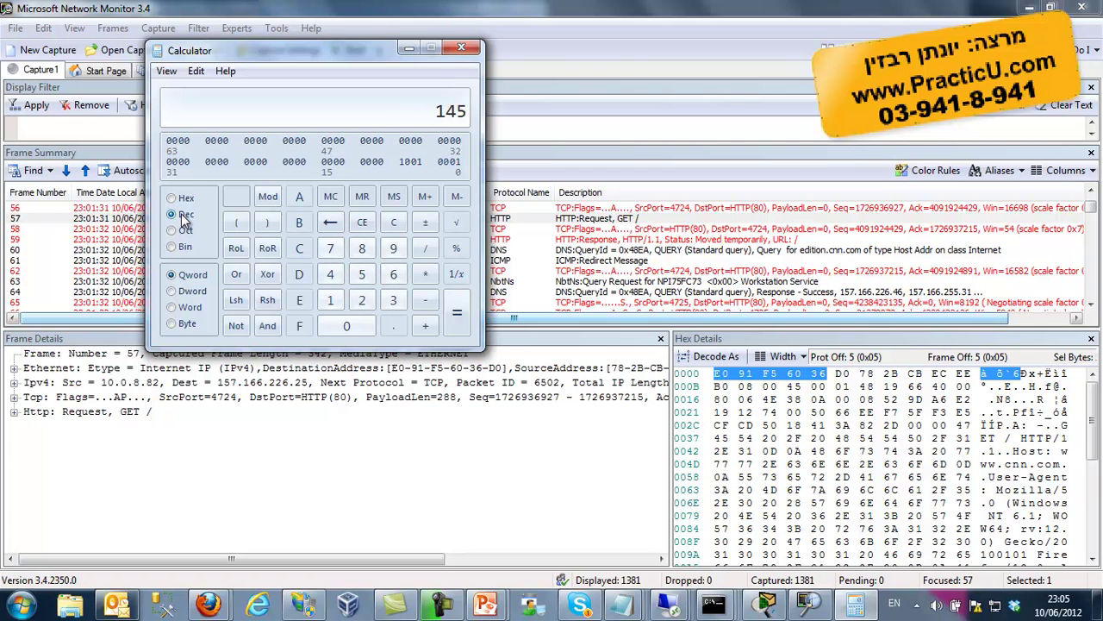
{"action": "left_click", "coordinate": [461, 46]}
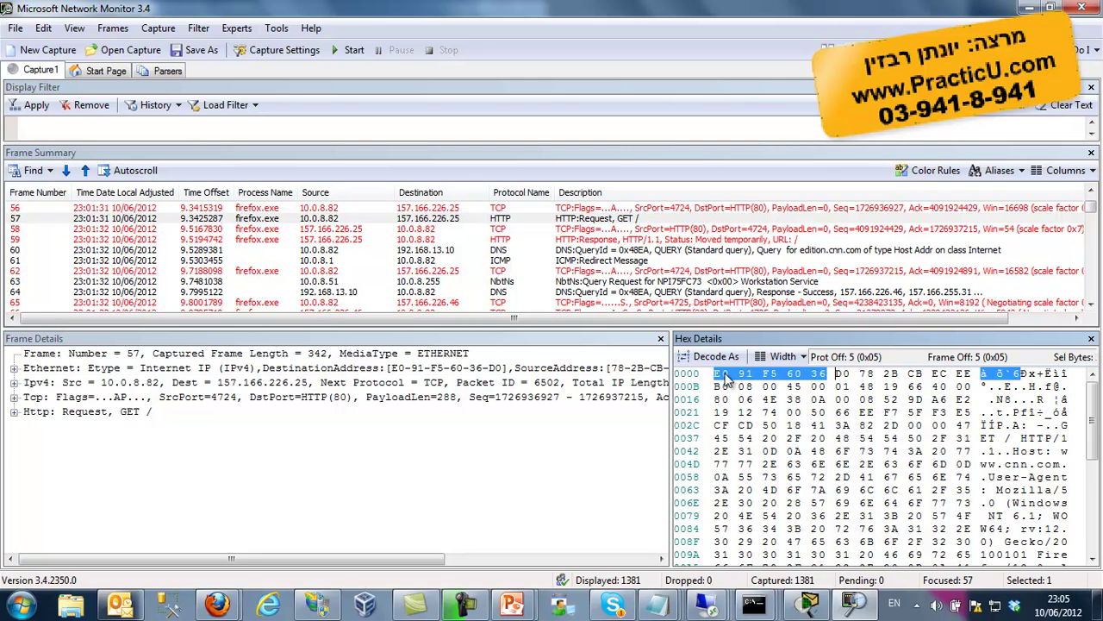
Expand the Ethernet header of frame 57 and select its destination address to highlight the matching bytes
{"action": "left_click", "coordinate": [13, 368]}
{"action": "left_click", "coordinate": [73, 383]}
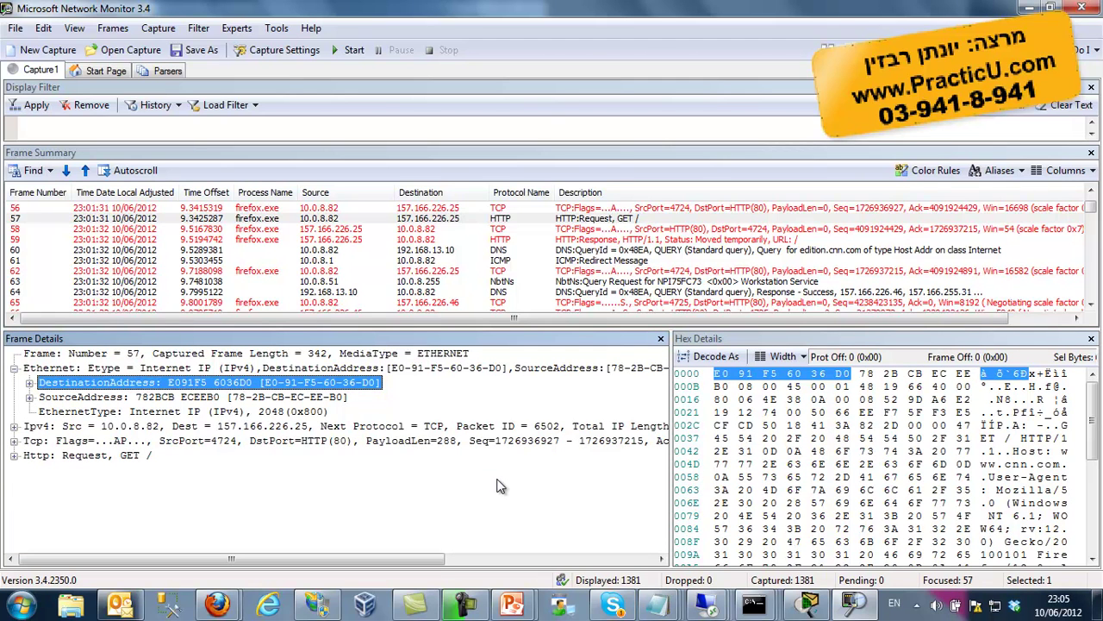
Run ipconfig /all in a new command prompt and find the Local Area Connection adapter in the output
{"action": "key", "text": "super+r"}
{"action": "type", "text": "cmd"}
{"action": "key", "text": "Return"}
{"action": "type", "text": "ipconfig /all"}
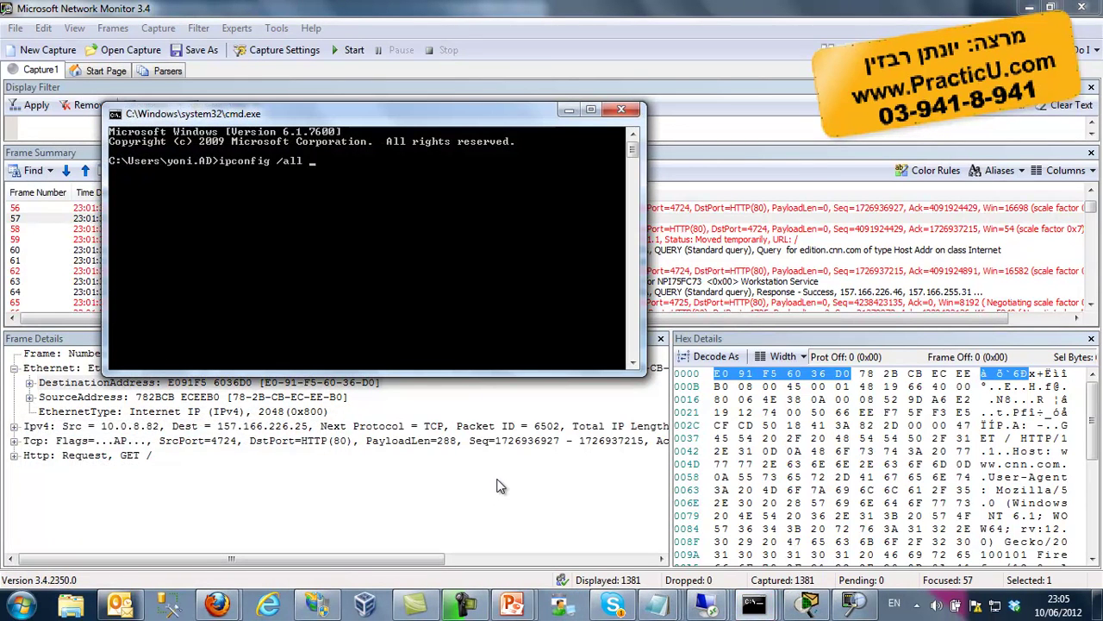
{"action": "key", "text": "Return"}
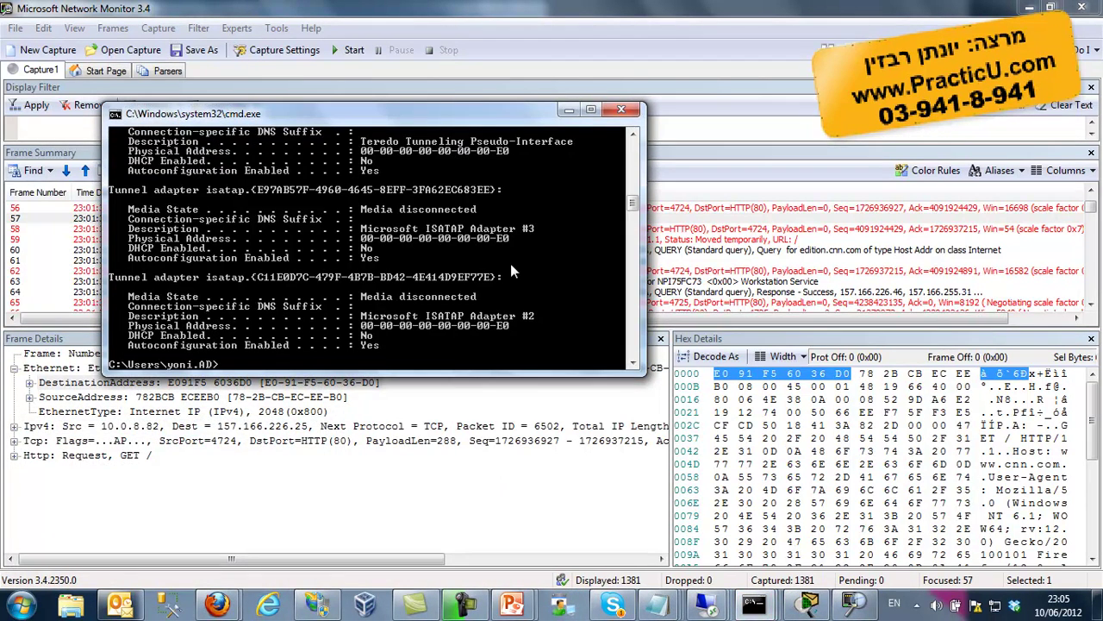
{"action": "scroll", "coordinate": [631, 194], "scroll_direction": "up", "scroll_amount": 15}
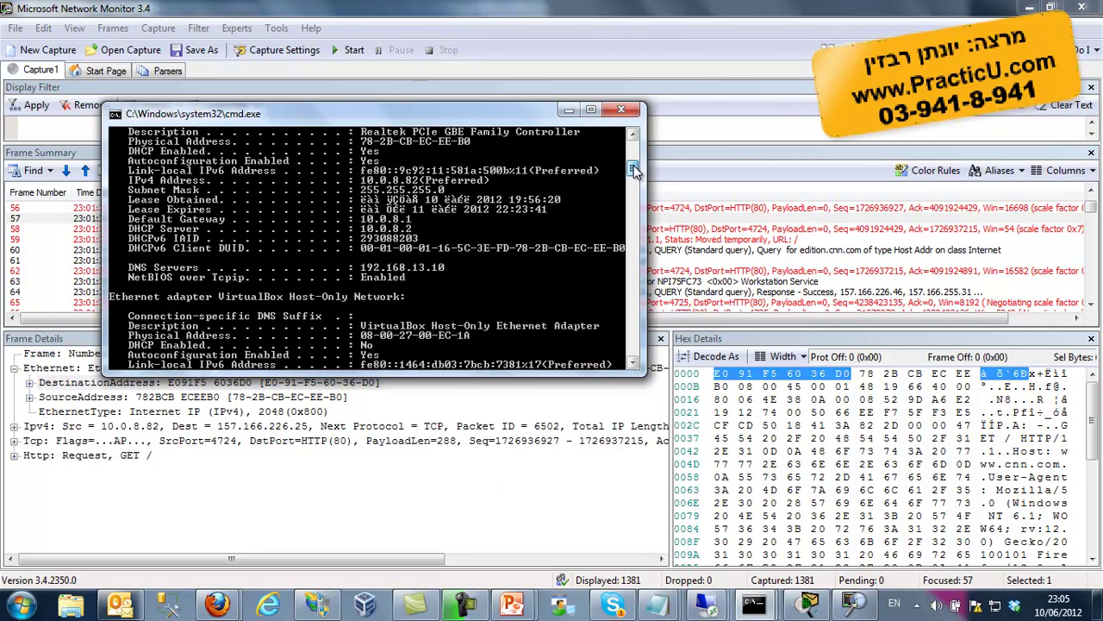
{"action": "left_click_drag", "start_coordinate": [633, 163], "coordinate": [633, 159]}
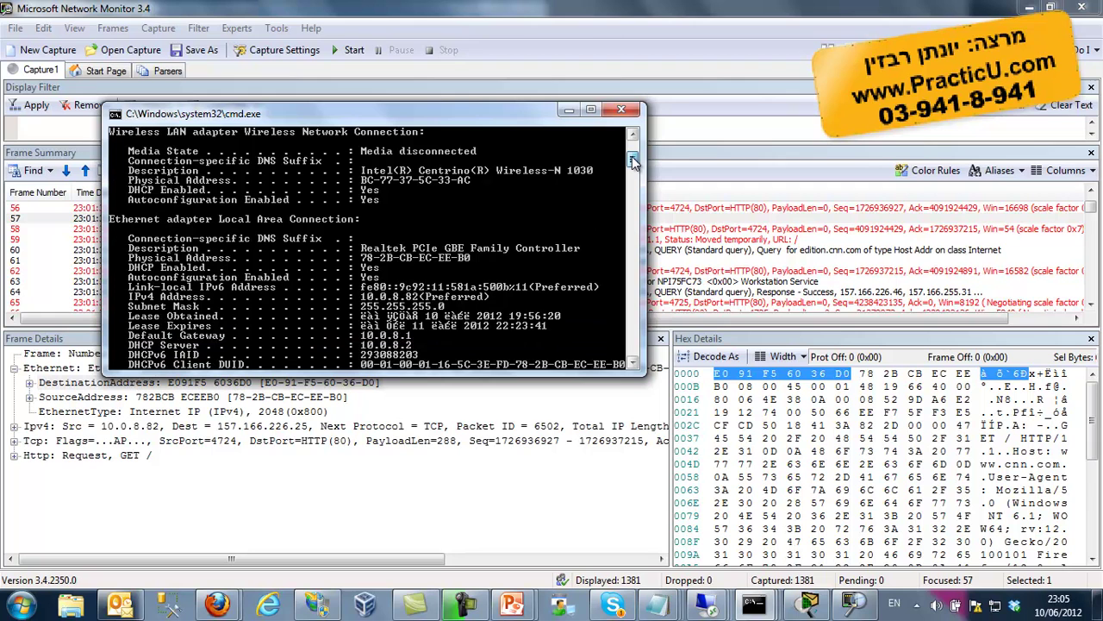
Mark the Local Area Connection's name and physical address in the output, keeping the prompt clear of the frame details
{"action": "right_click", "coordinate": [445, 246]}
{"action": "left_click", "coordinate": [478, 249]}
{"action": "left_click_drag", "start_coordinate": [216, 219], "coordinate": [382, 225]}
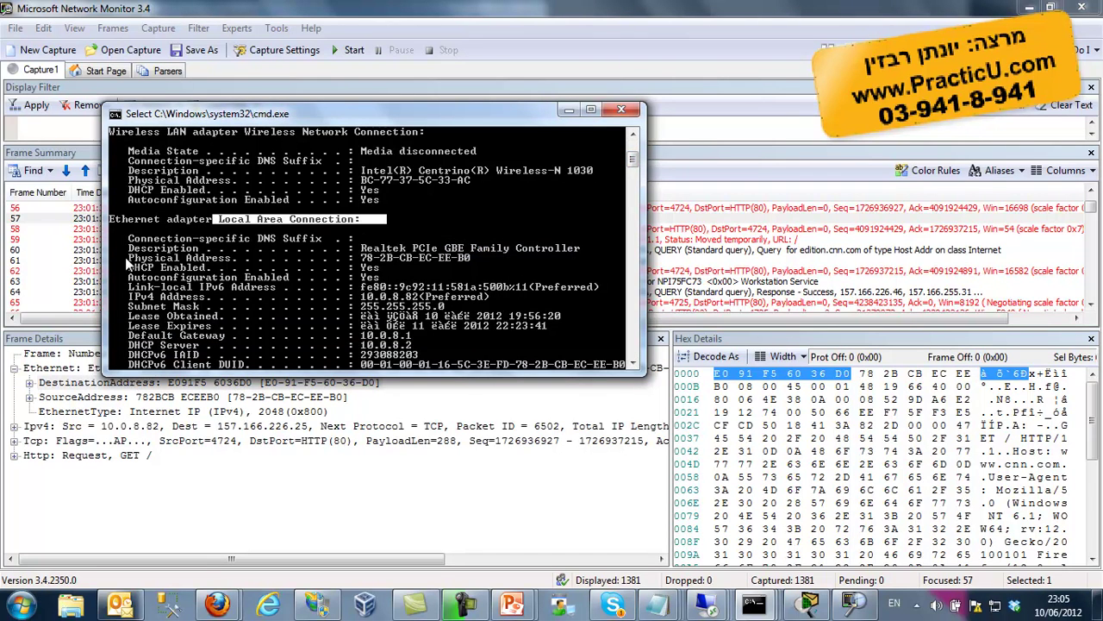
{"action": "left_click_drag", "start_coordinate": [127, 256], "coordinate": [489, 275]}
{"action": "left_click_drag", "start_coordinate": [360, 258], "coordinate": [498, 264]}
{"action": "left_click_drag", "start_coordinate": [467, 117], "coordinate": [482, 77]}
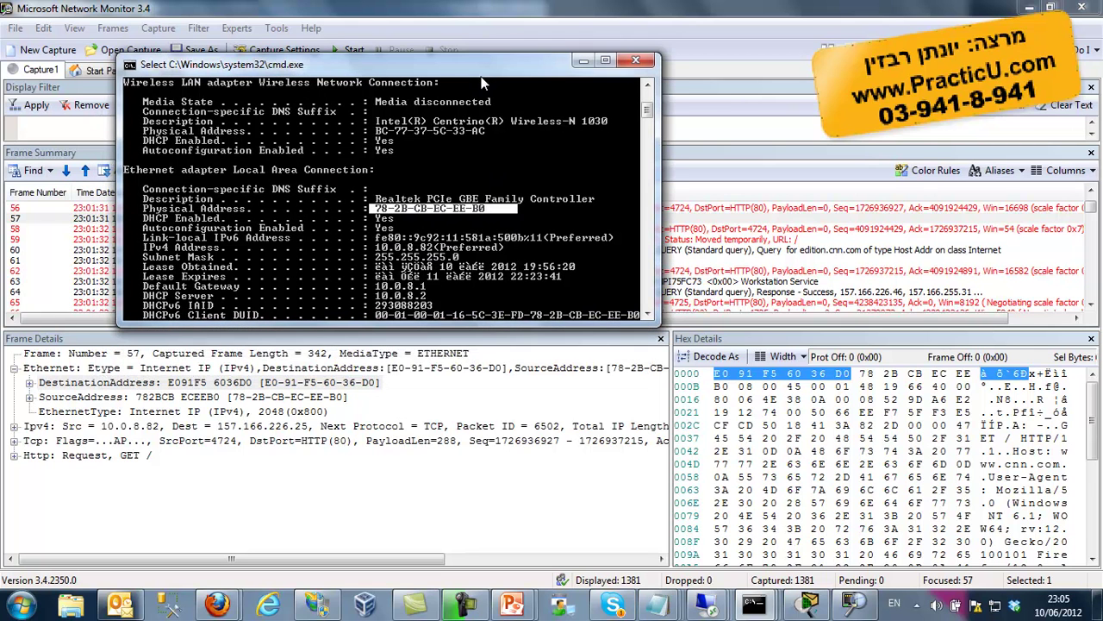
Compare the source and destination addresses in frame 57's Ethernet header with their hex bytes, ending on the source address
{"action": "left_click", "coordinate": [331, 398]}
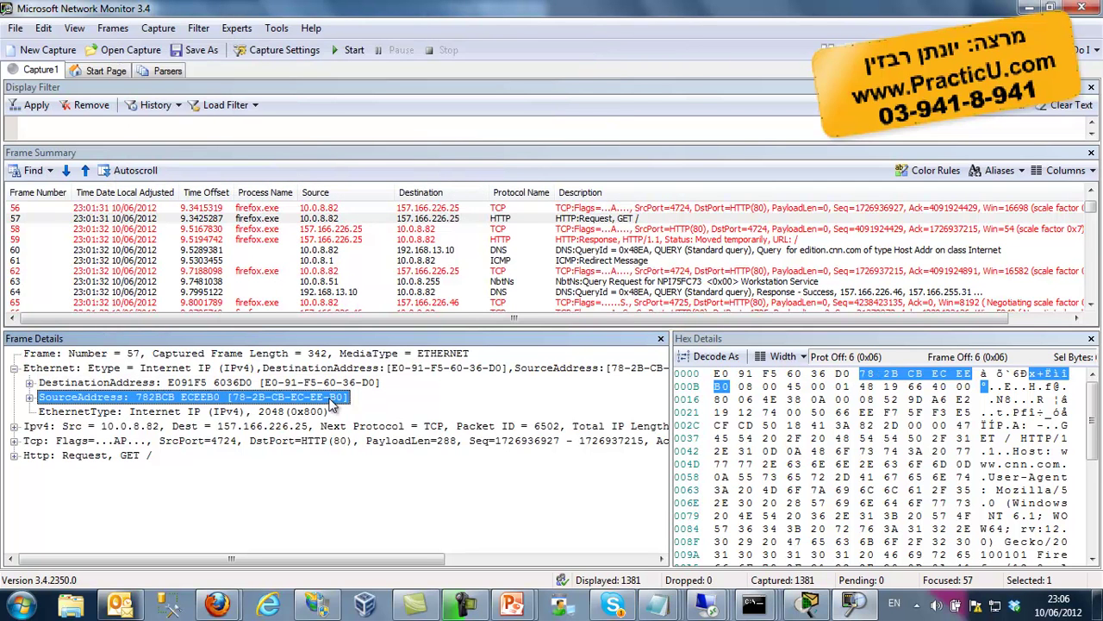
{"action": "left_click", "coordinate": [345, 384]}
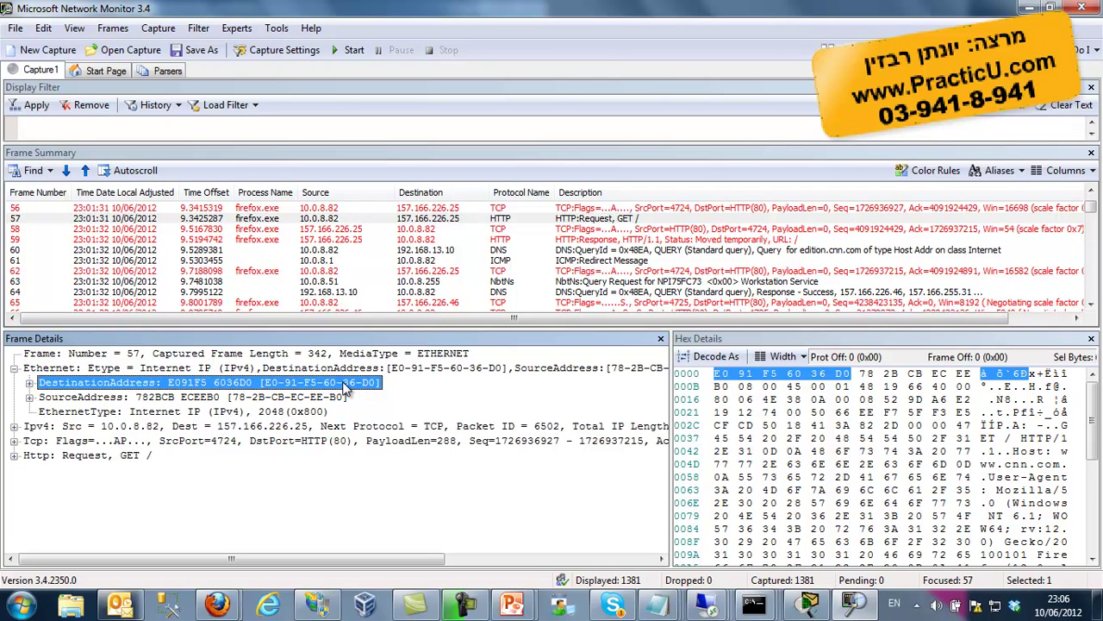
{"action": "left_click", "coordinate": [331, 401]}
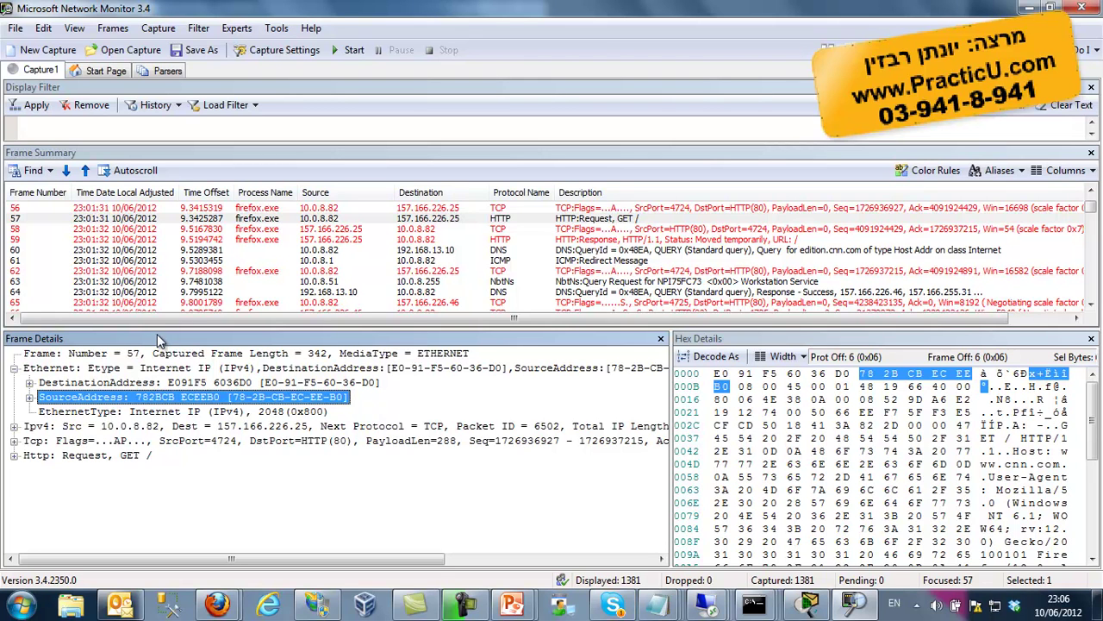
Select the IPv4, TCP and HTTP layers of frame 57 in turn to see which hex bytes each covers
{"action": "left_click", "coordinate": [59, 427]}
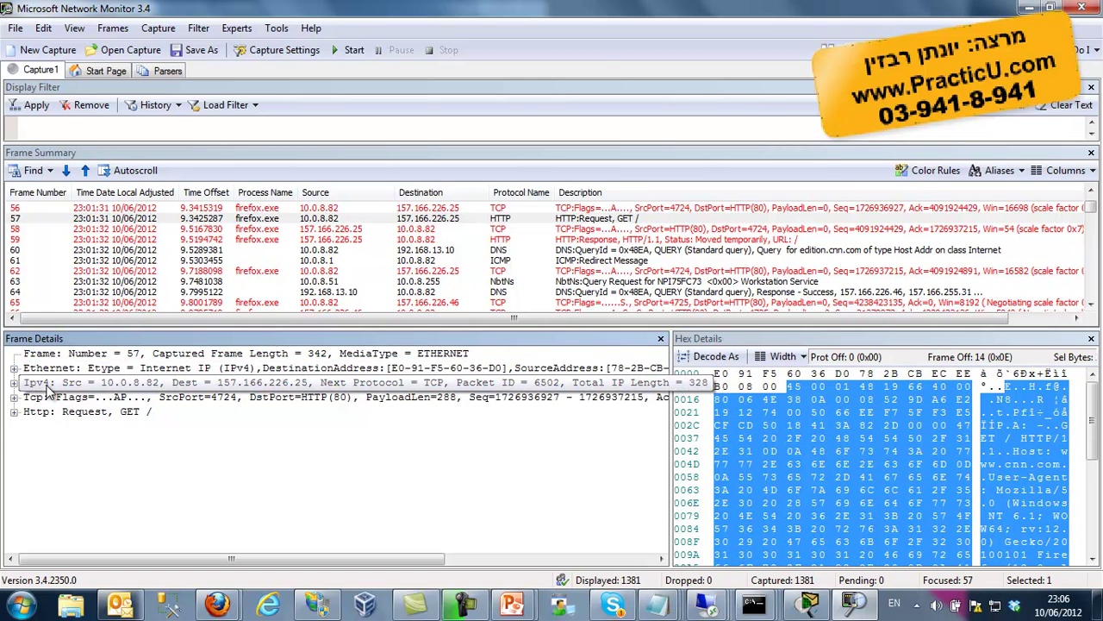
{"action": "left_click", "coordinate": [90, 399]}
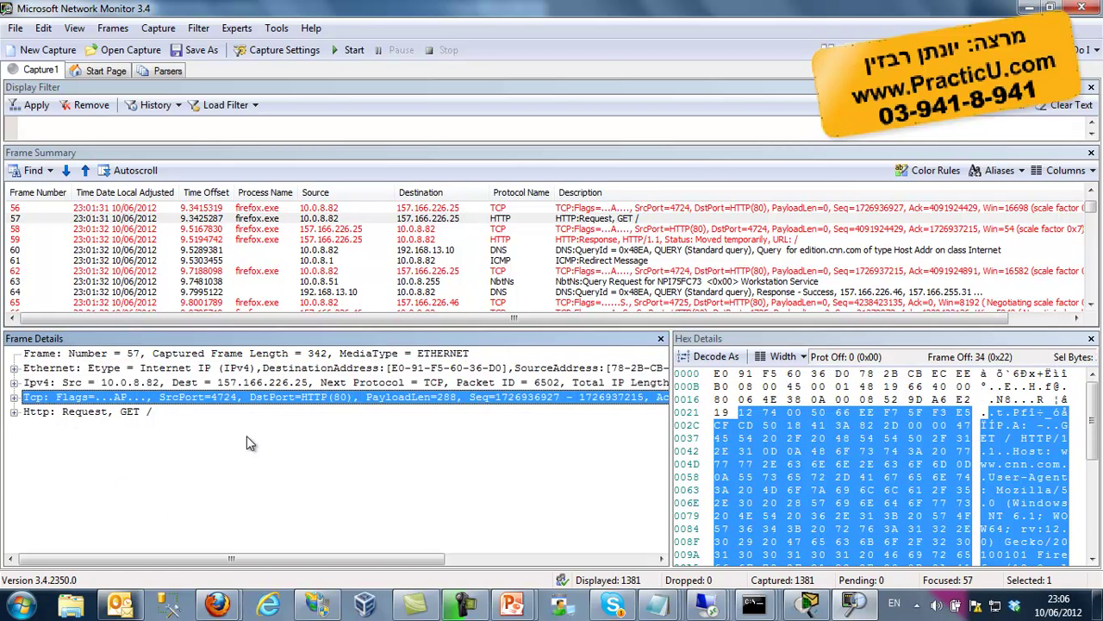
{"action": "left_click", "coordinate": [121, 412]}
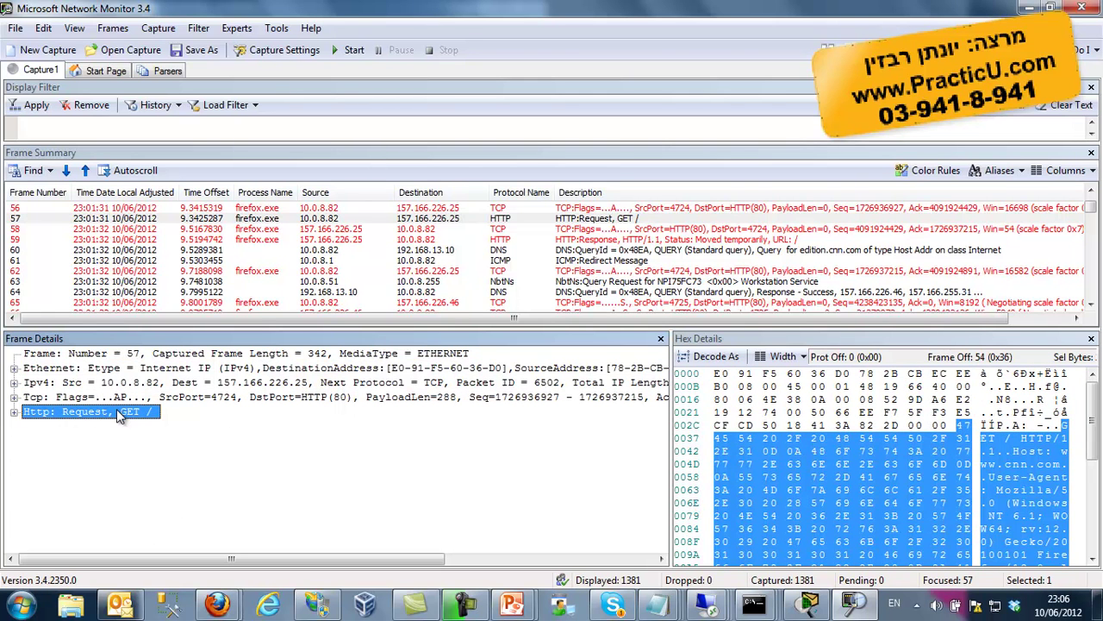
Expand the HTTP request and examine the hex bytes of its Command, Host, ProtocolVersion and Accept-Language fields
{"action": "left_click", "coordinate": [14, 412]}
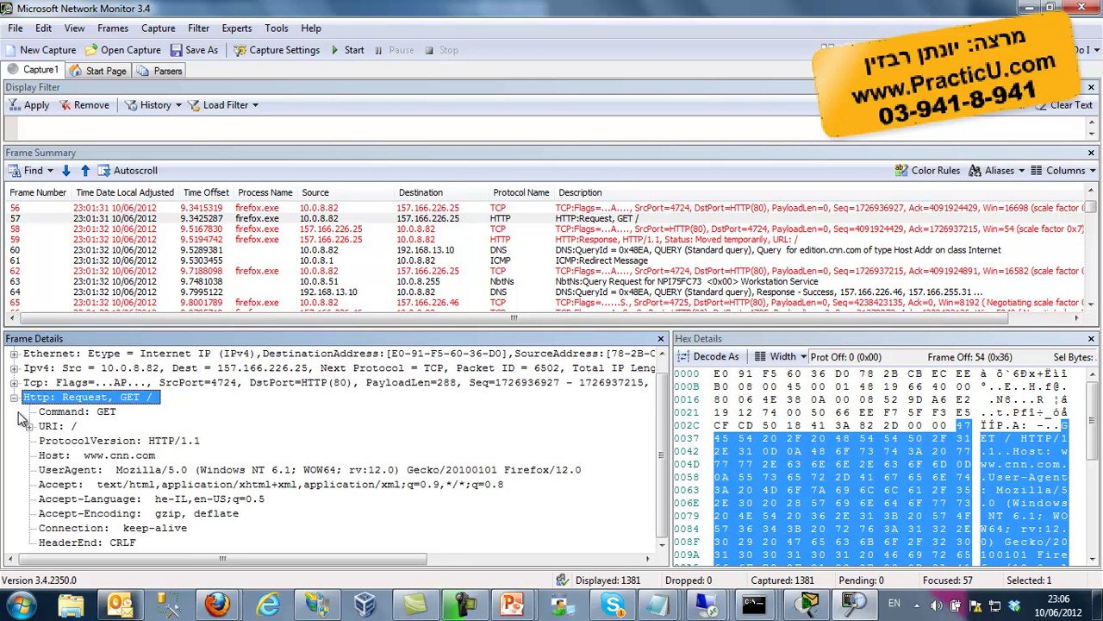
{"action": "left_click", "coordinate": [60, 412]}
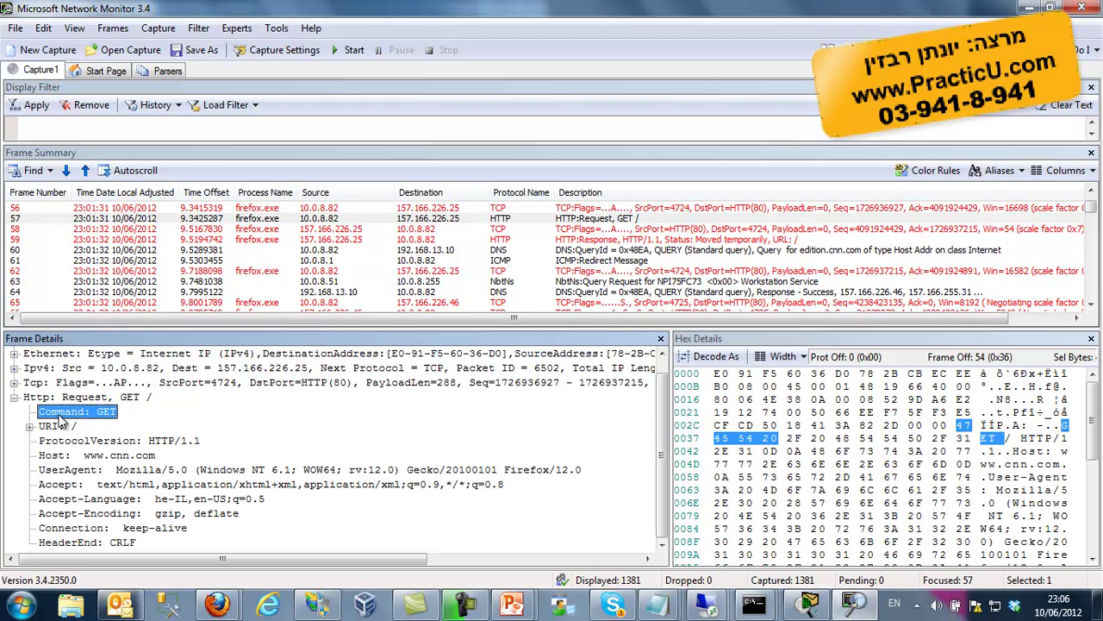
{"action": "left_click", "coordinate": [73, 459]}
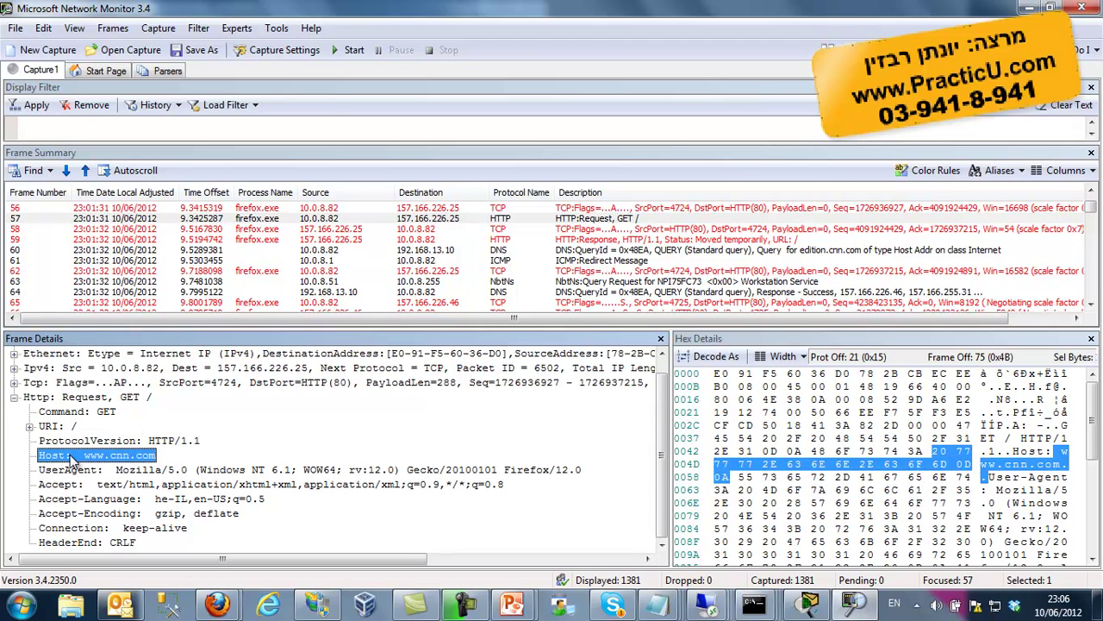
{"action": "left_click", "coordinate": [82, 441]}
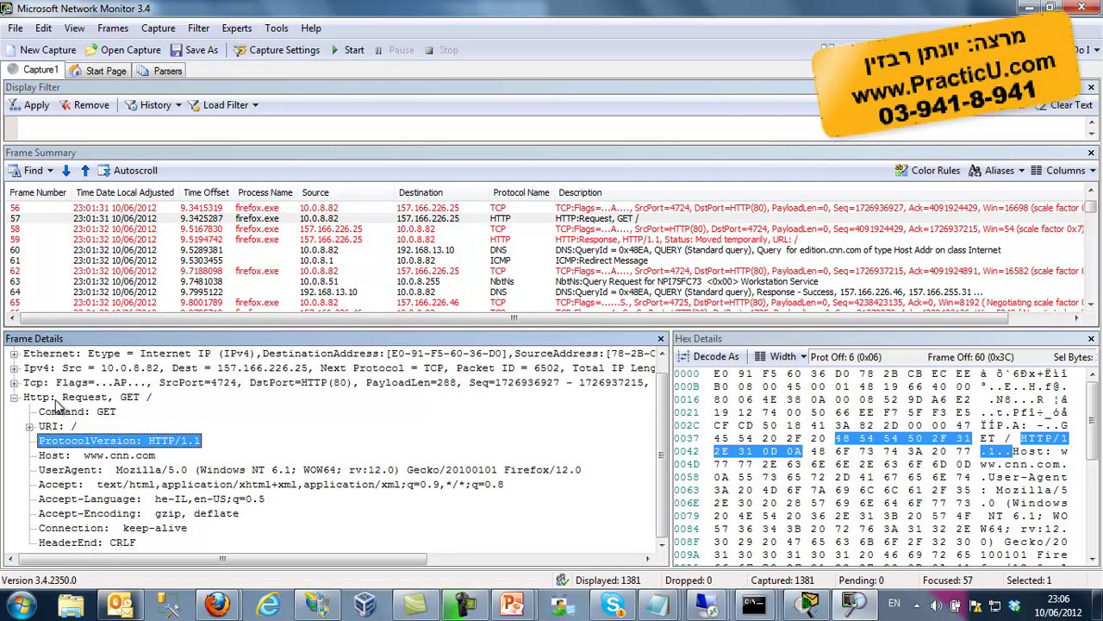
{"action": "left_click", "coordinate": [82, 502]}
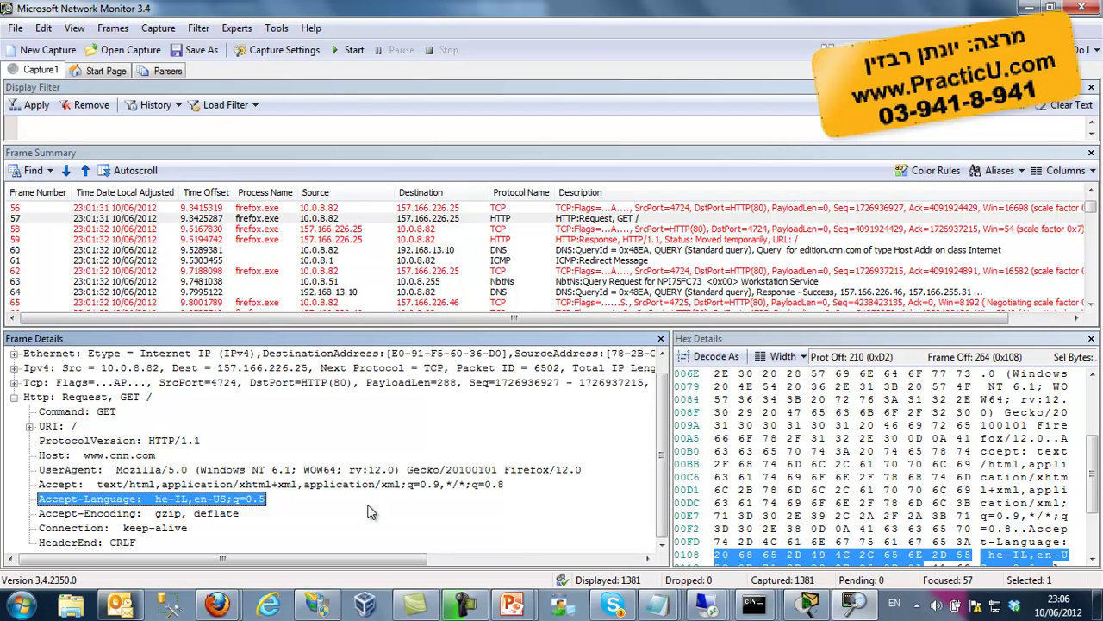
{"action": "left_click", "coordinate": [71, 398]}
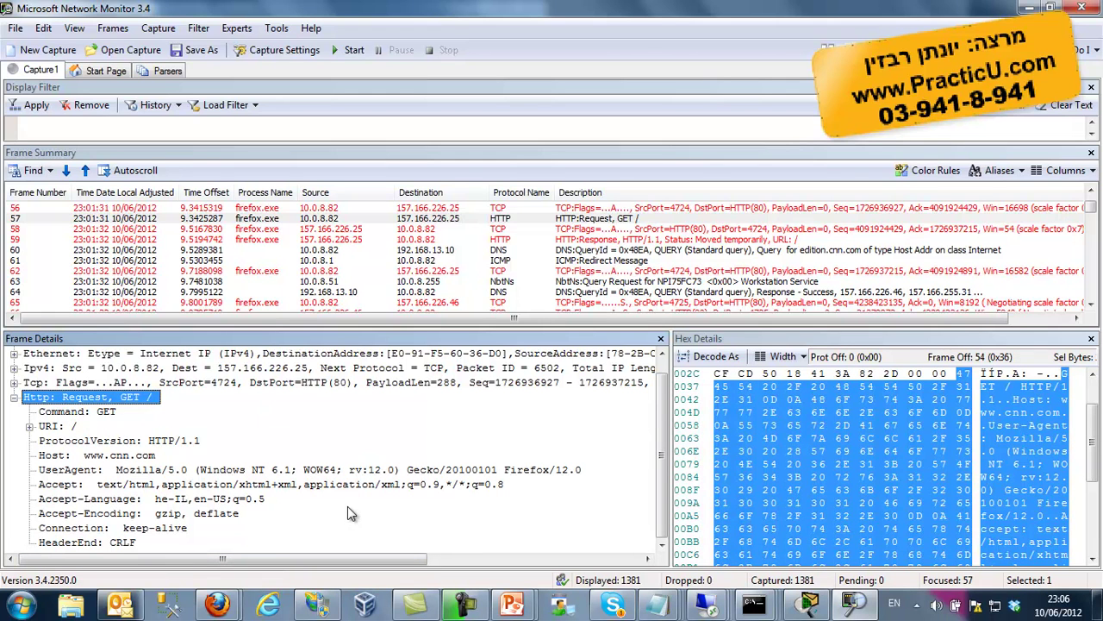
{"action": "left_click", "coordinate": [69, 412]}
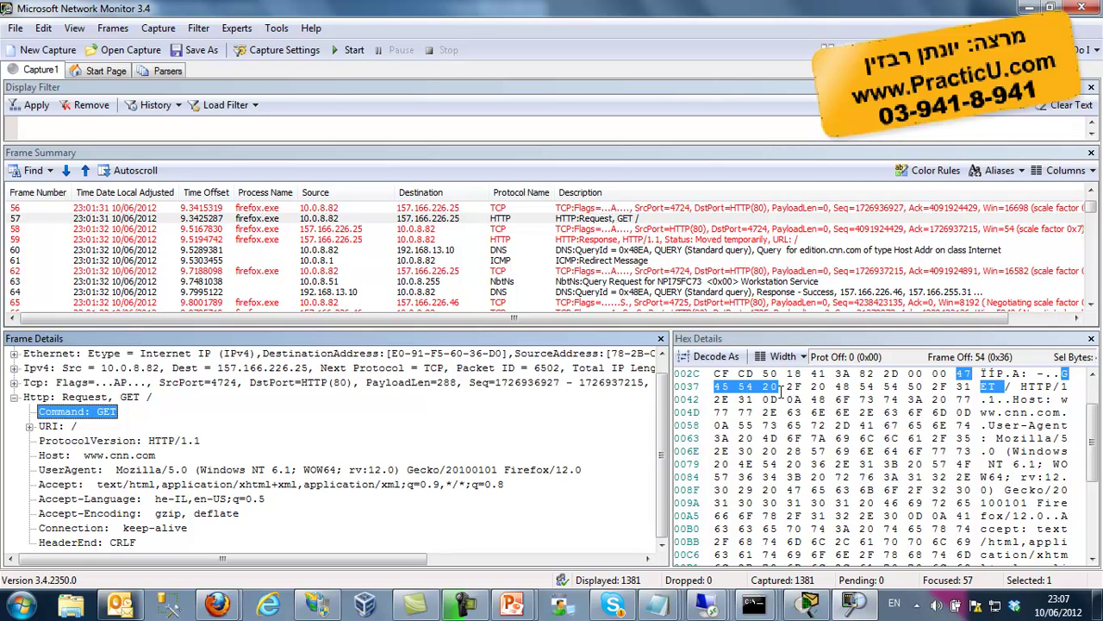
{"action": "left_click", "coordinate": [66, 443]}
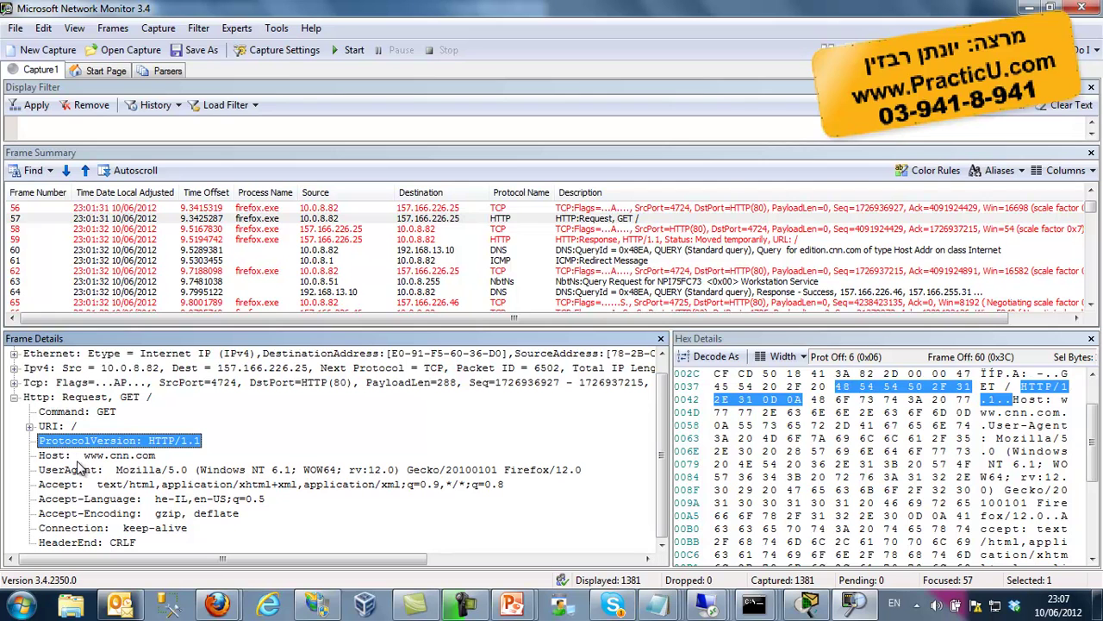
Match the HTTP Host field of frame 57 to its hex bytes, singling out the dot and the "c" of cnn
{"action": "left_click", "coordinate": [77, 457]}
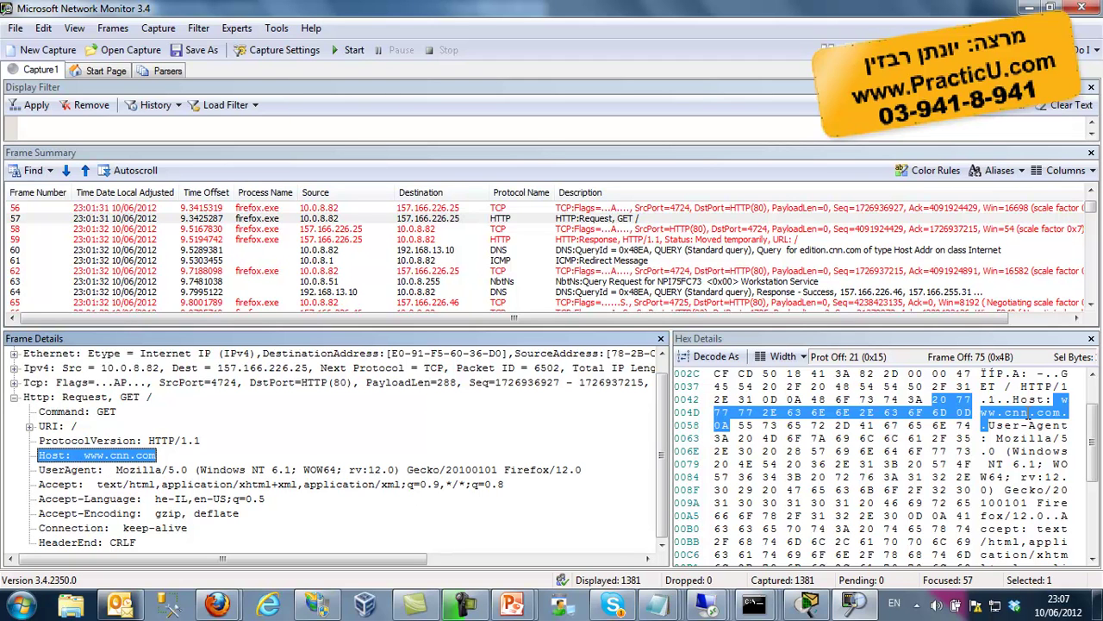
{"action": "left_click", "coordinate": [1007, 413]}
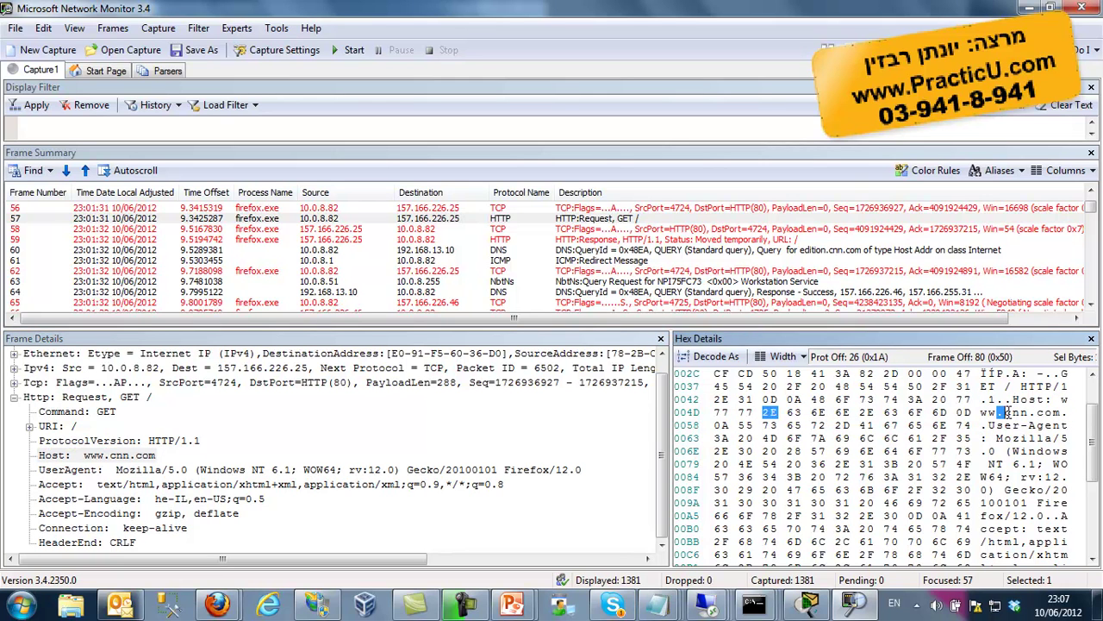
{"action": "left_click", "coordinate": [1013, 413]}
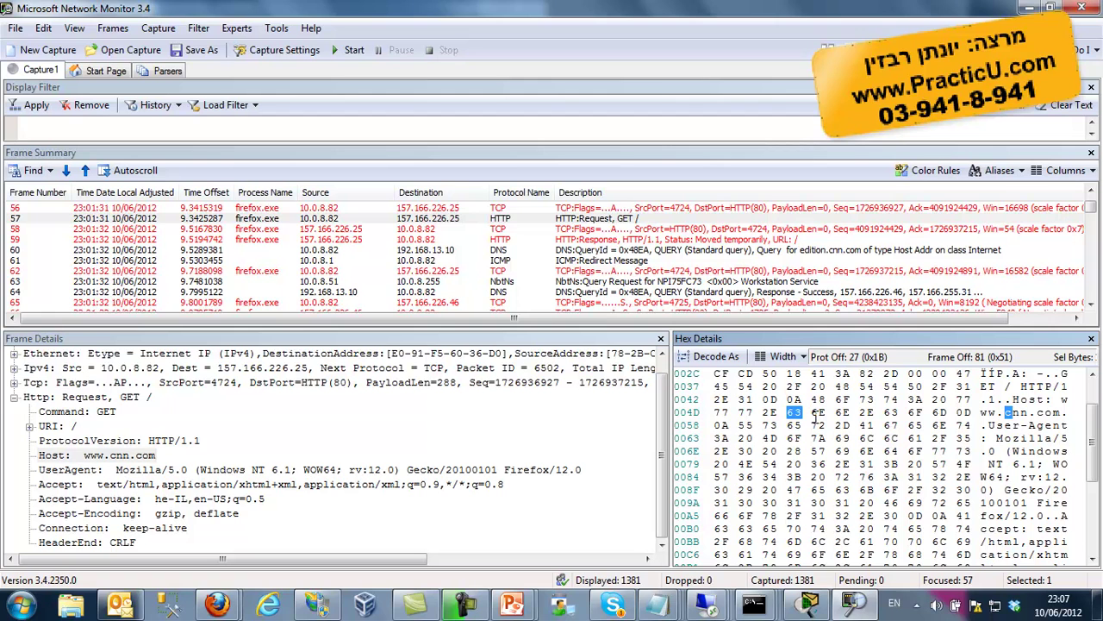
{"action": "key", "text": "super+r"}
{"action": "type", "text": "notepad"}
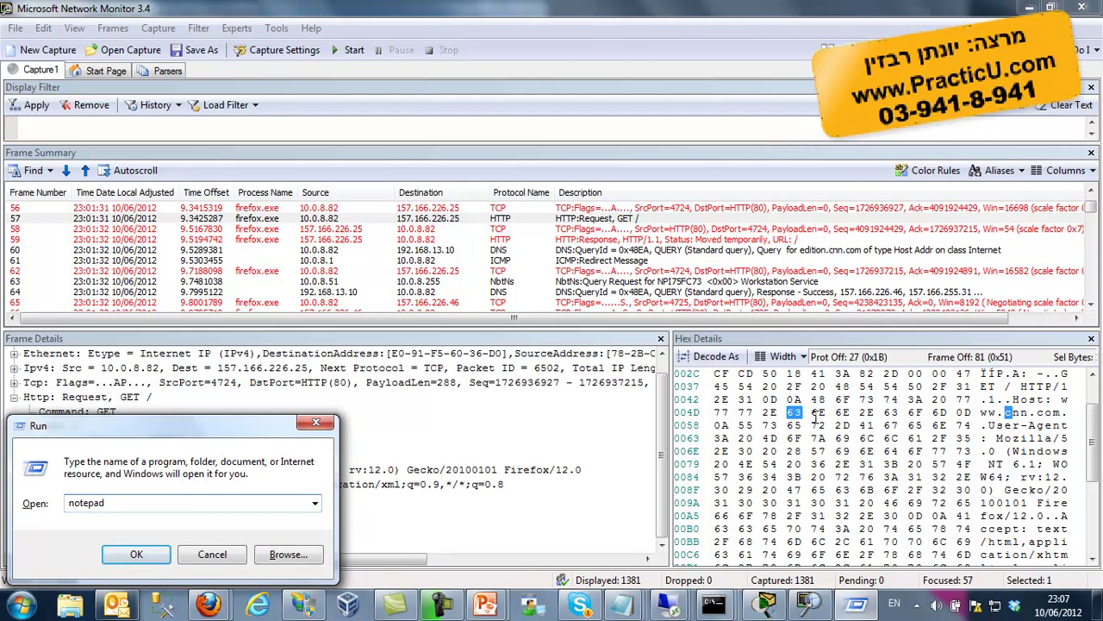
{"action": "key", "text": "Return"}
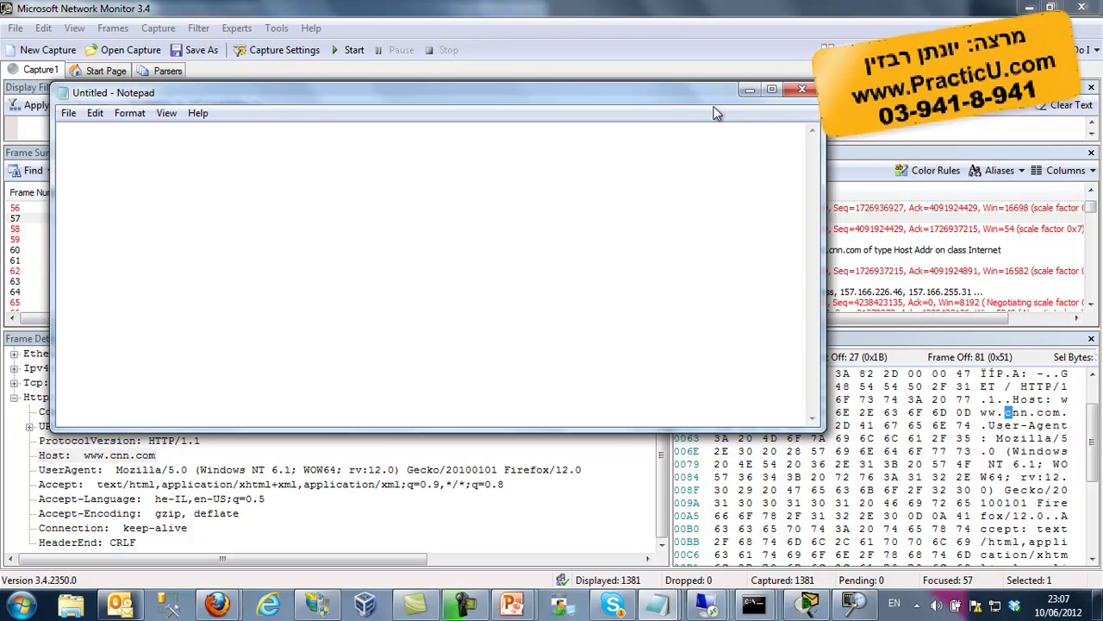
{"action": "left_click_drag", "start_coordinate": [693, 97], "coordinate": [652, 48]}
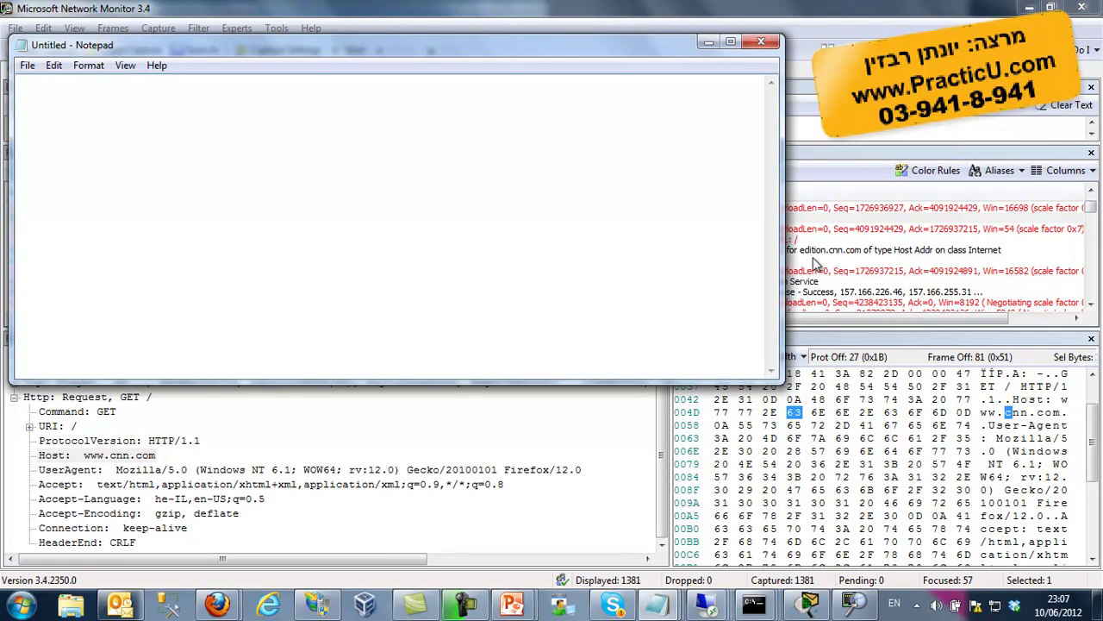
{"action": "left_click", "coordinate": [761, 42]}
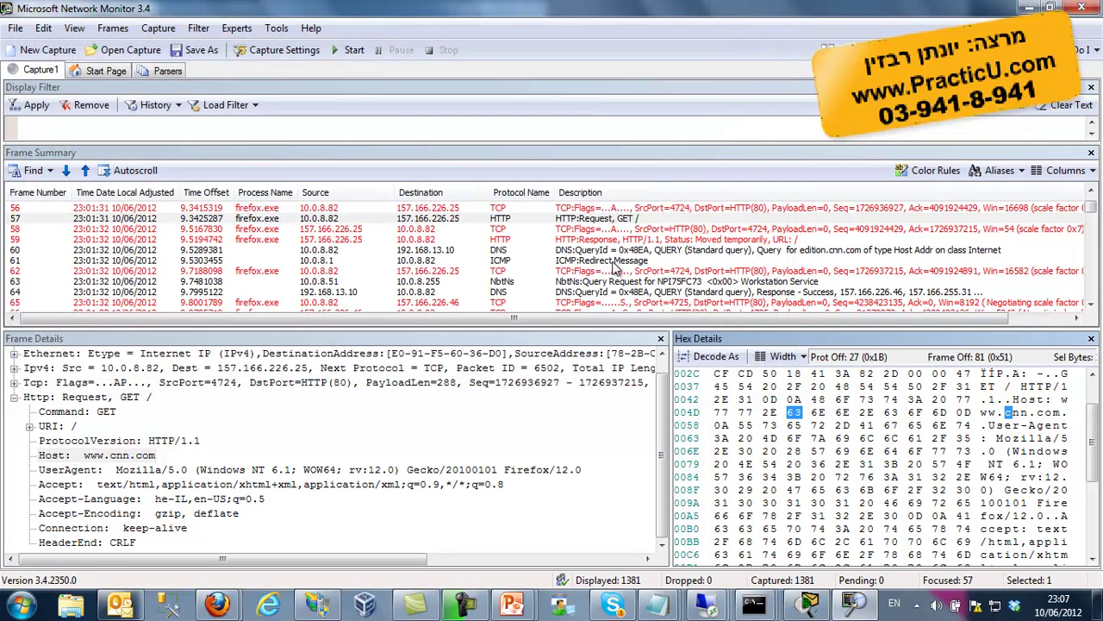
Select the HTTP request and its Command, URI, ProtocolVersion, Host, UserAgent and Accept-Language fields in turn to see their hex bytes
{"action": "left_click", "coordinate": [106, 398]}
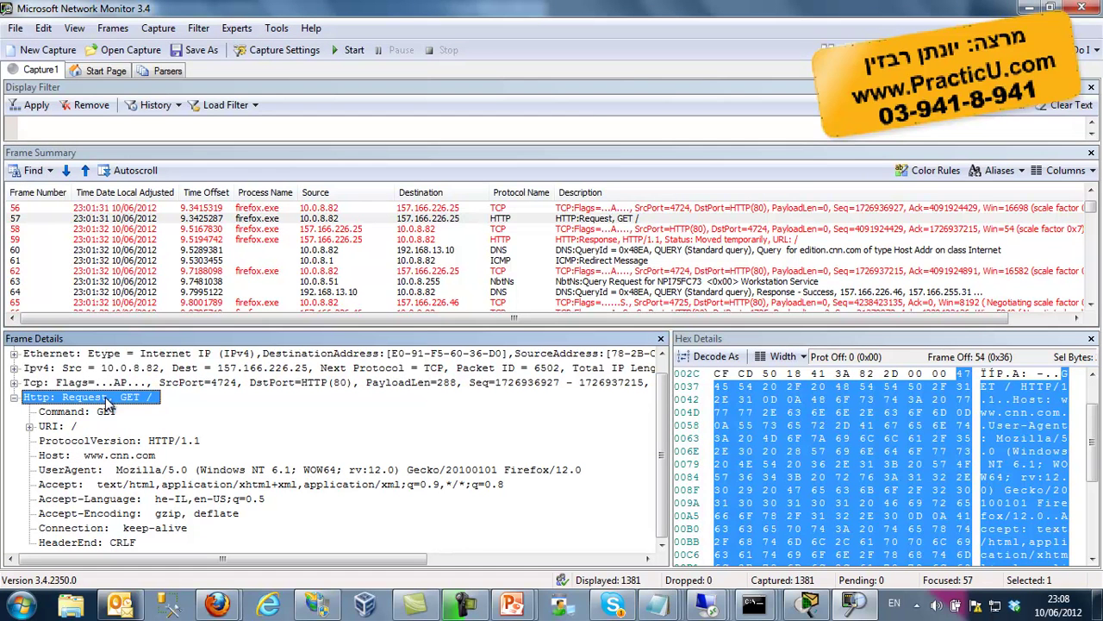
{"action": "left_click", "coordinate": [97, 412]}
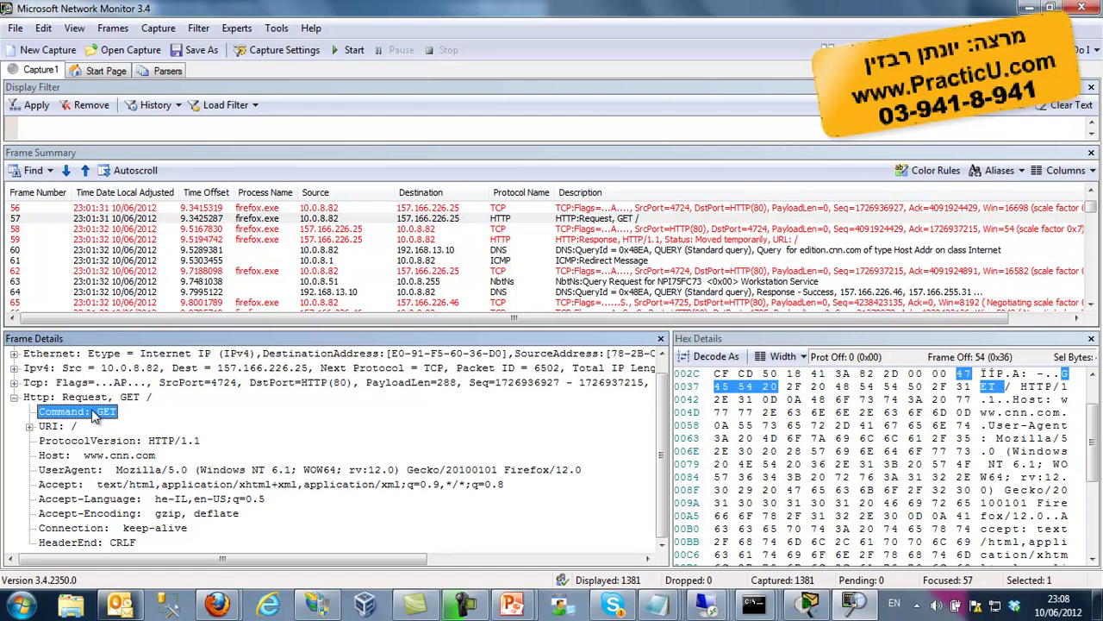
{"action": "left_click", "coordinate": [69, 426]}
{"action": "left_click", "coordinate": [71, 442]}
{"action": "left_click", "coordinate": [73, 456]}
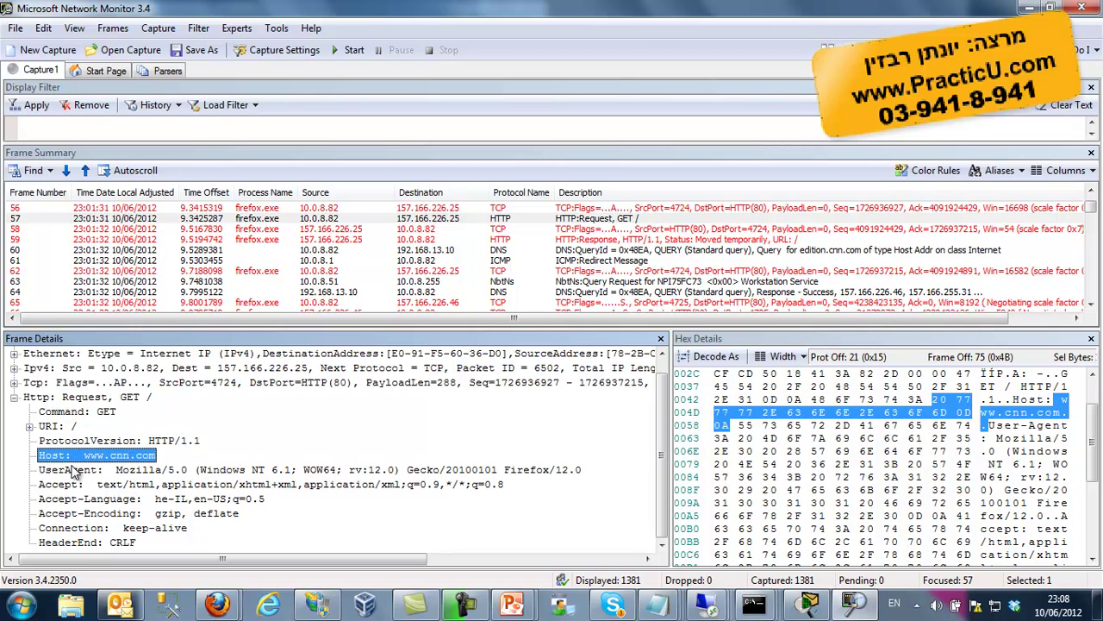
{"action": "left_click", "coordinate": [76, 472]}
{"action": "left_click", "coordinate": [83, 500]}
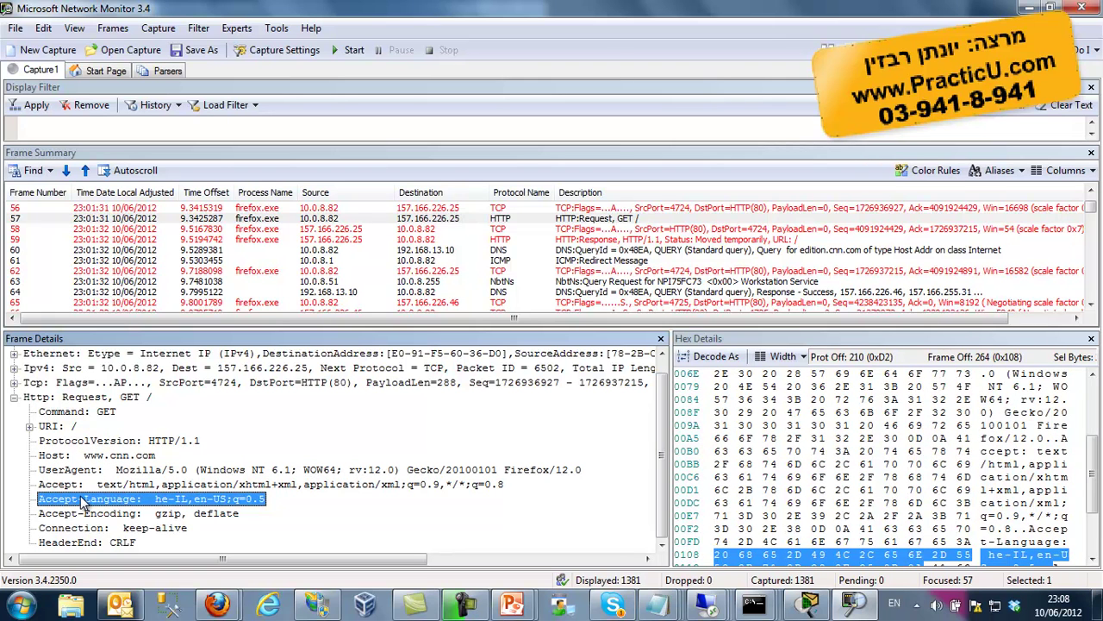
Select the HTTP Command field and view its bytes in the hex data together with the start of the frame
{"action": "left_click", "coordinate": [75, 415]}
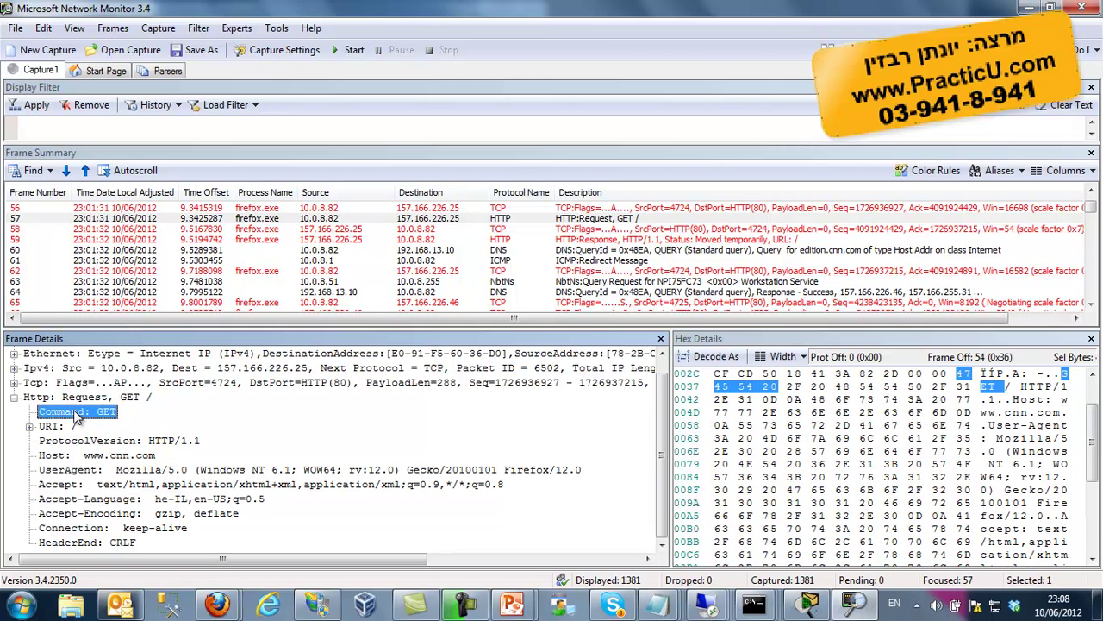
{"action": "left_click", "coordinate": [1092, 377]}
{"action": "left_click", "coordinate": [1092, 377]}
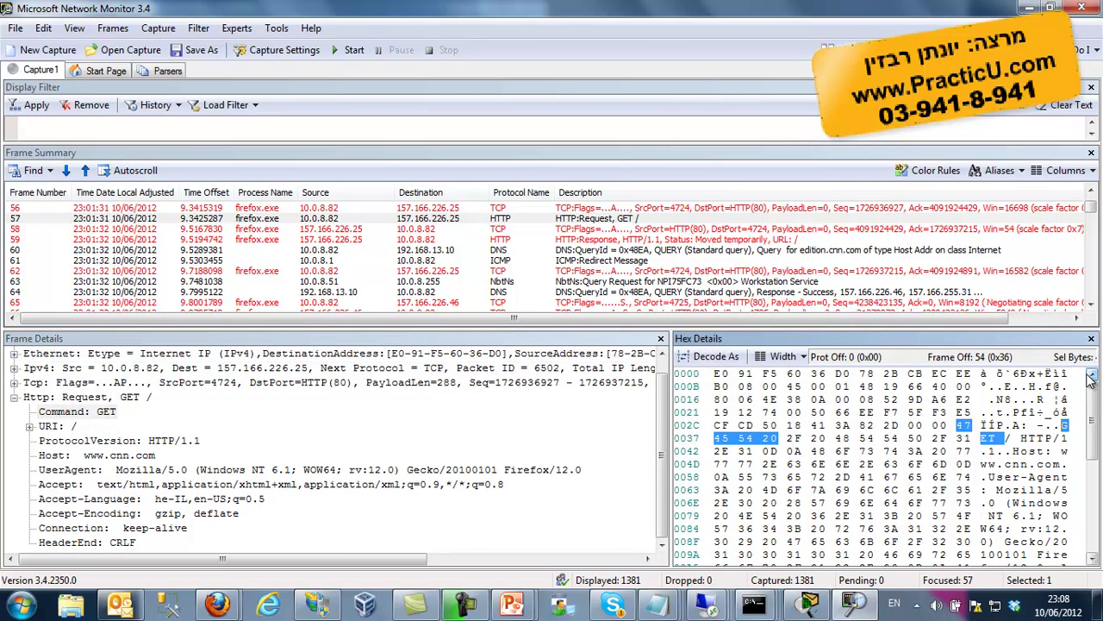
{"action": "left_click", "coordinate": [72, 418]}
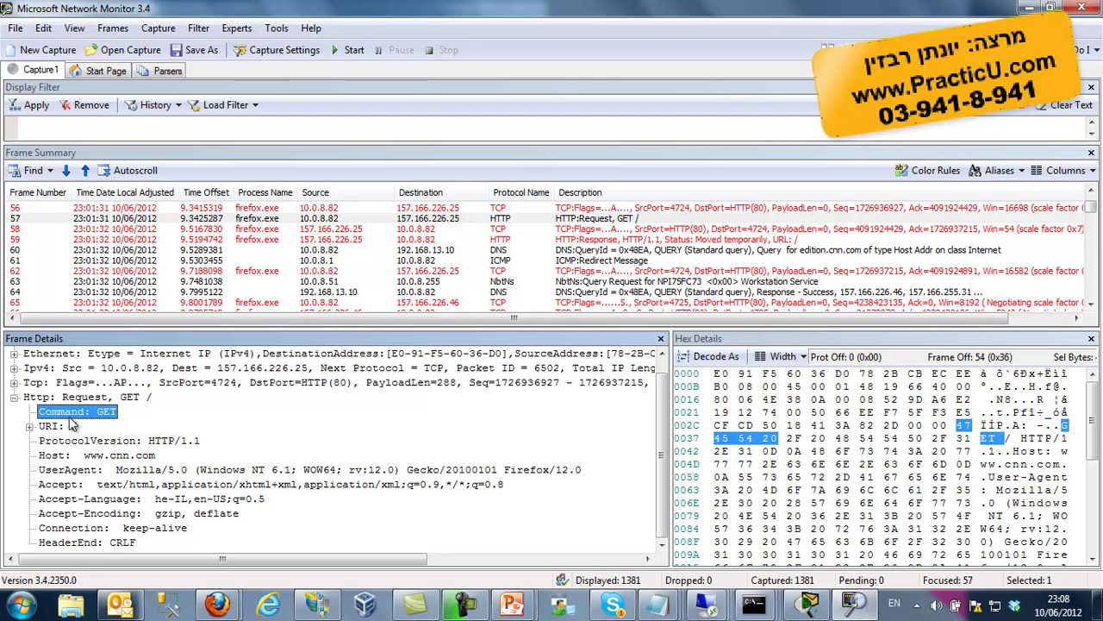
Collapse the HTTP layer, expand the TCP layer and compare its source and destination ports with their hex bytes, ending on the source port
{"action": "left_click", "coordinate": [14, 397]}
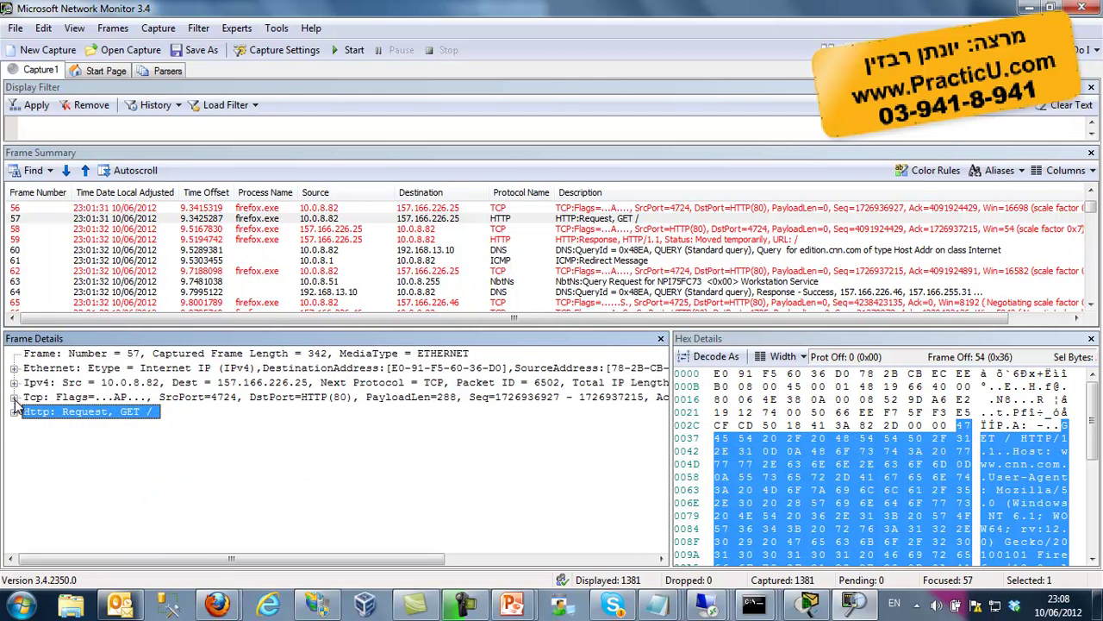
{"action": "left_click", "coordinate": [13, 397]}
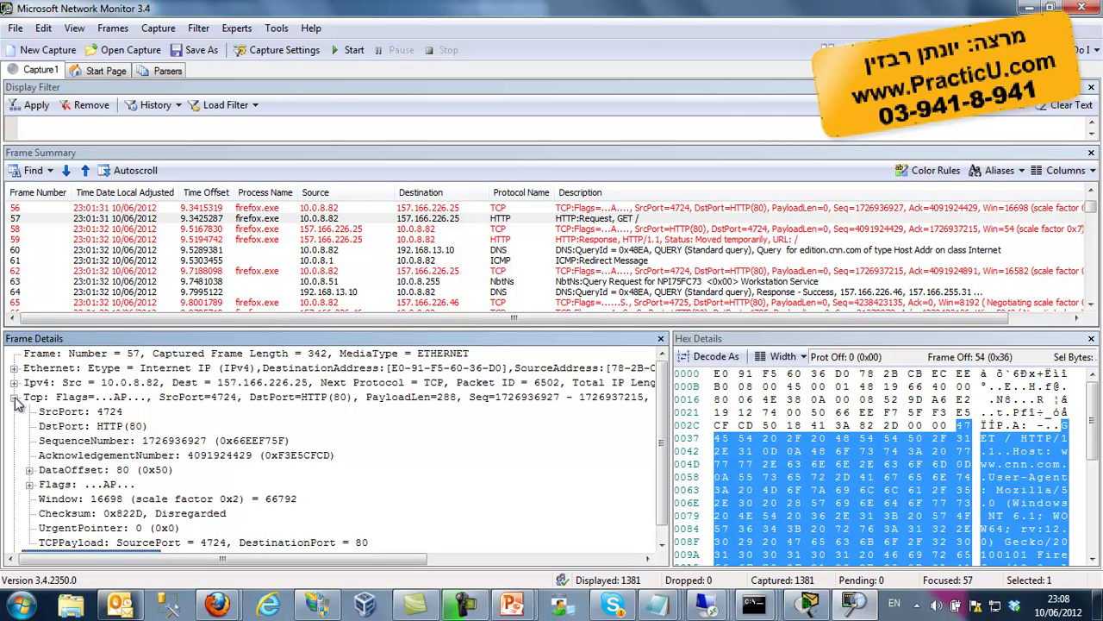
{"action": "left_click", "coordinate": [43, 399]}
{"action": "left_click", "coordinate": [59, 413]}
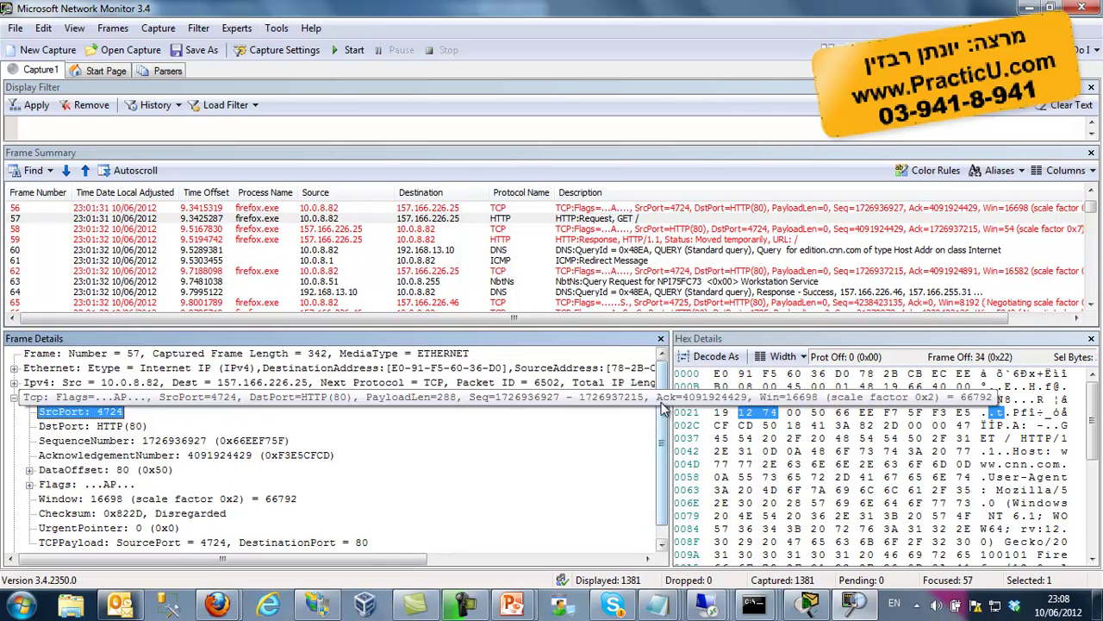
{"action": "left_click", "coordinate": [110, 428]}
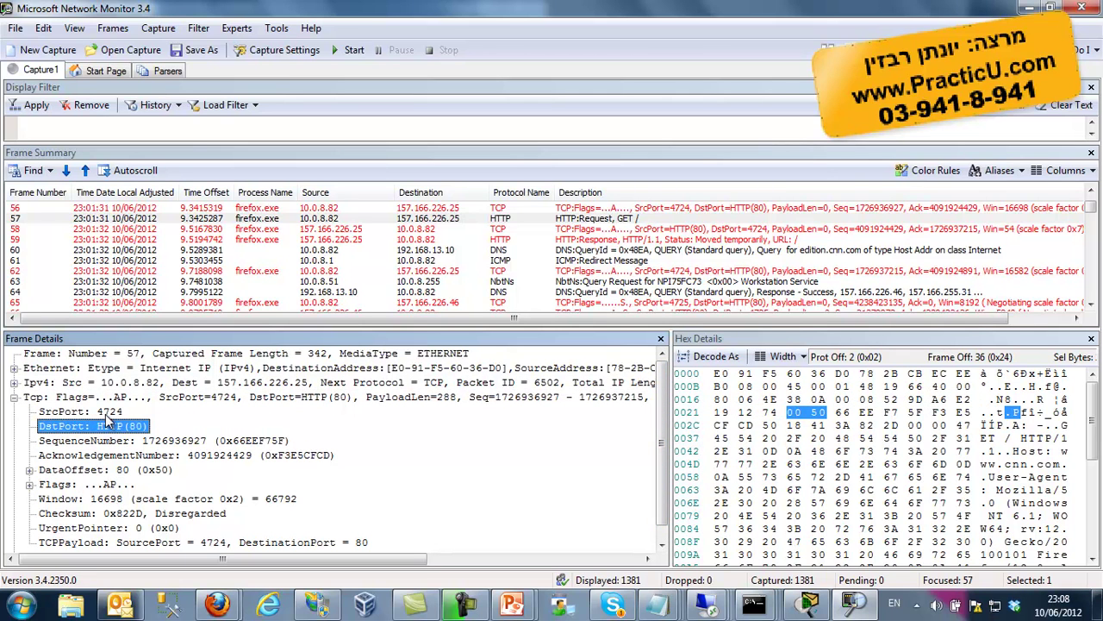
{"action": "left_click", "coordinate": [109, 415]}
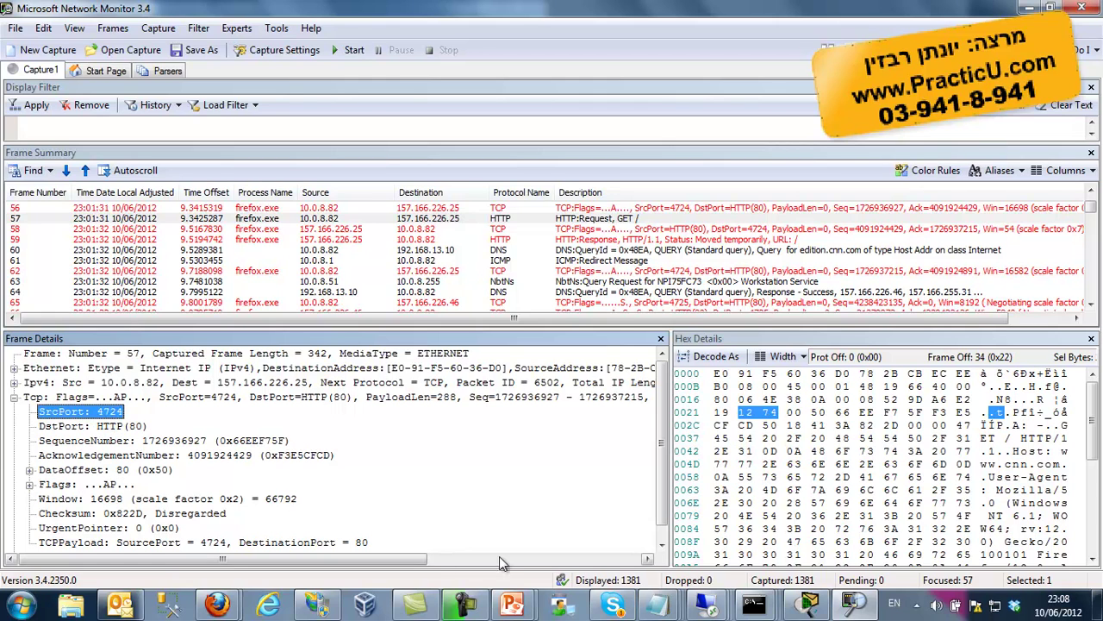
Switch to the administrator Command Prompt window holding the netstat -nab output to look at its ports
{"action": "mouse_move", "coordinate": [764, 608]}
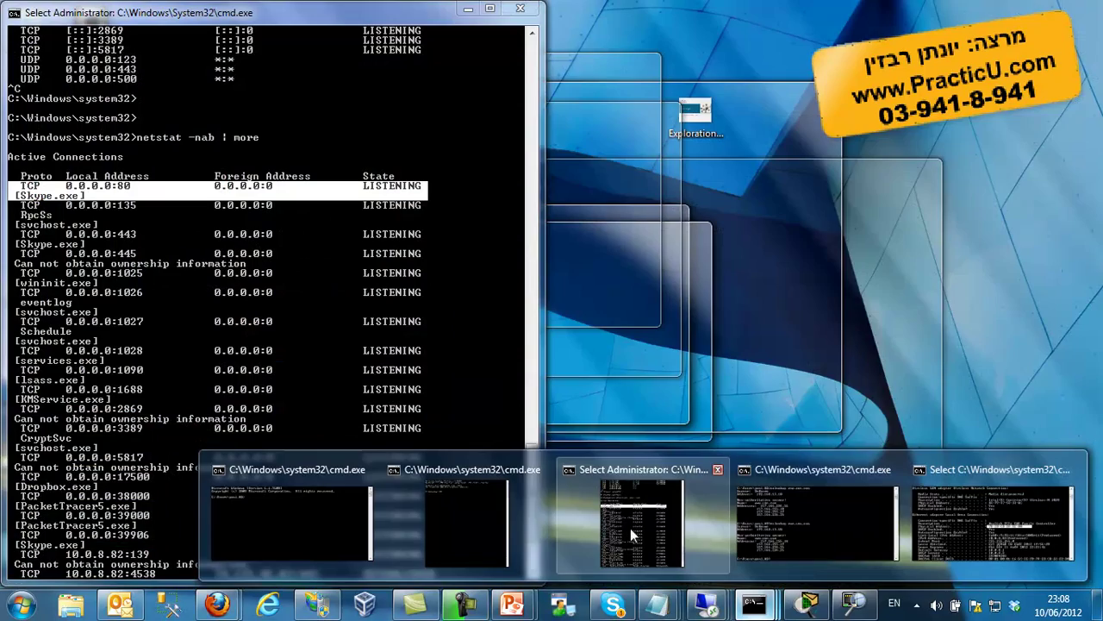
{"action": "left_click", "coordinate": [646, 533]}
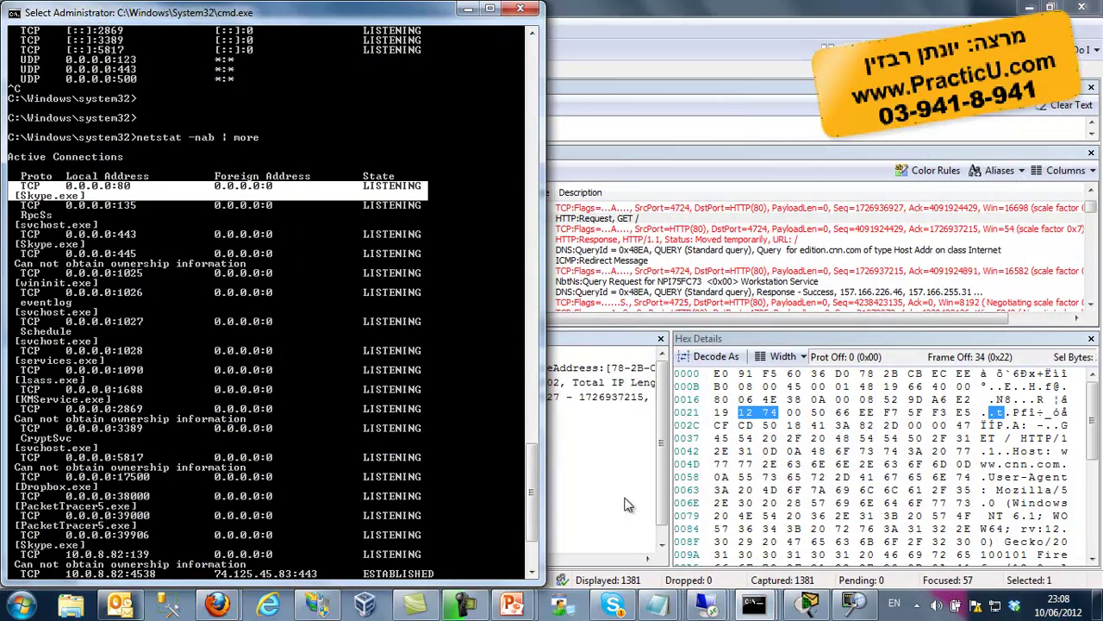